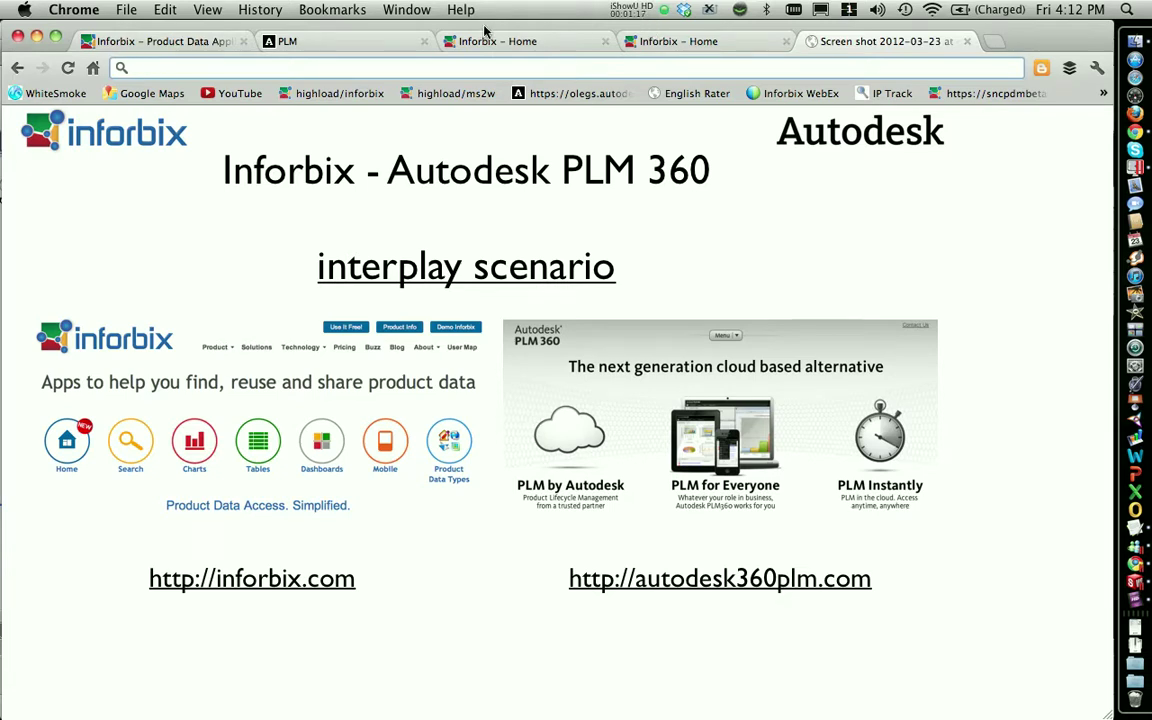
- Log in to PLM 360 with the suggested user name and the account password, then show Inforbix Home
{"action": "left_click", "coordinate": [345, 45]}
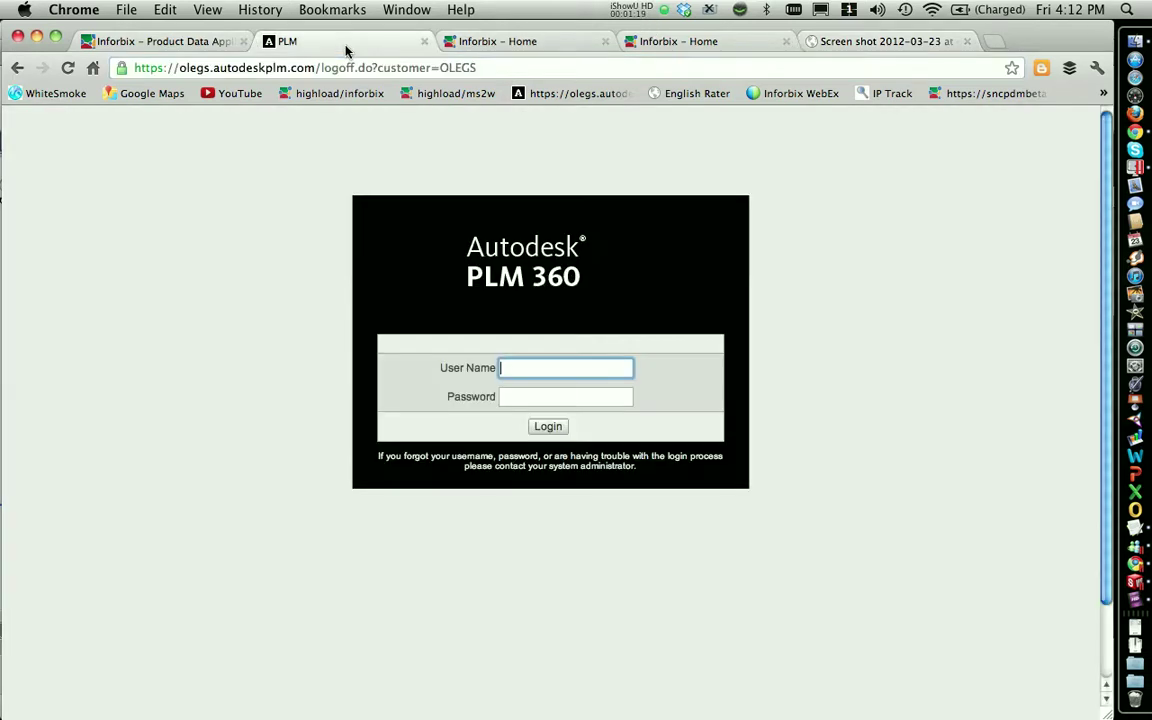
{"action": "left_click", "coordinate": [565, 400]}
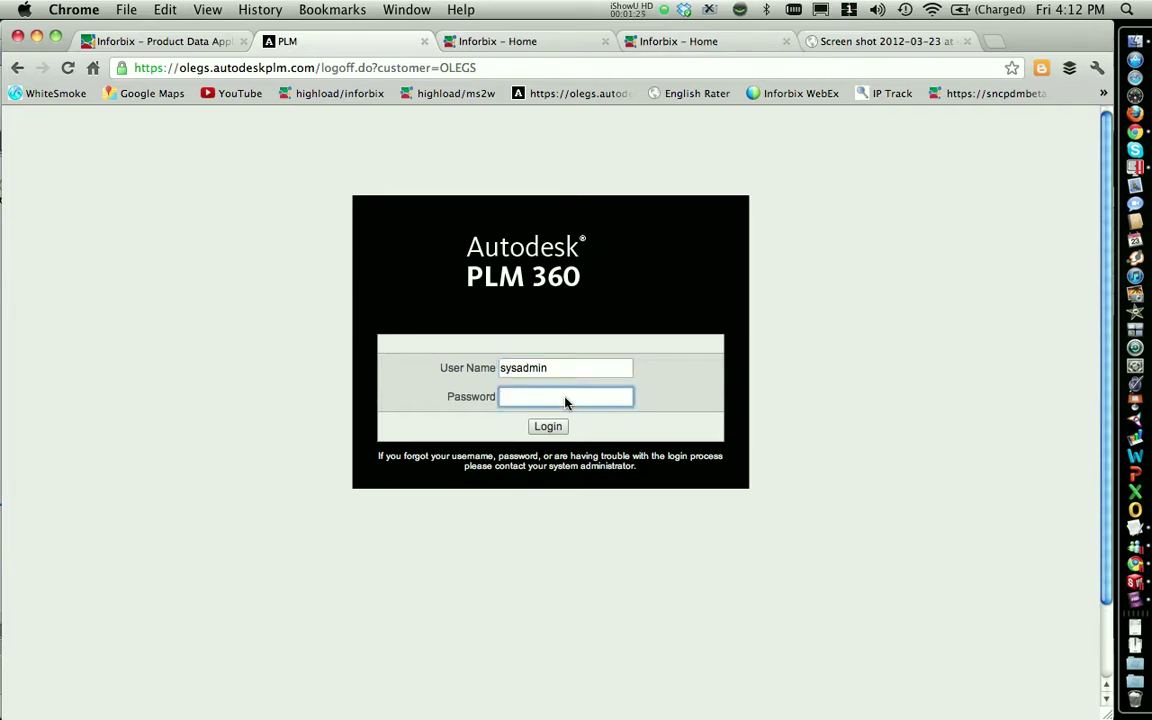
{"action": "left_click", "coordinate": [536, 427]}
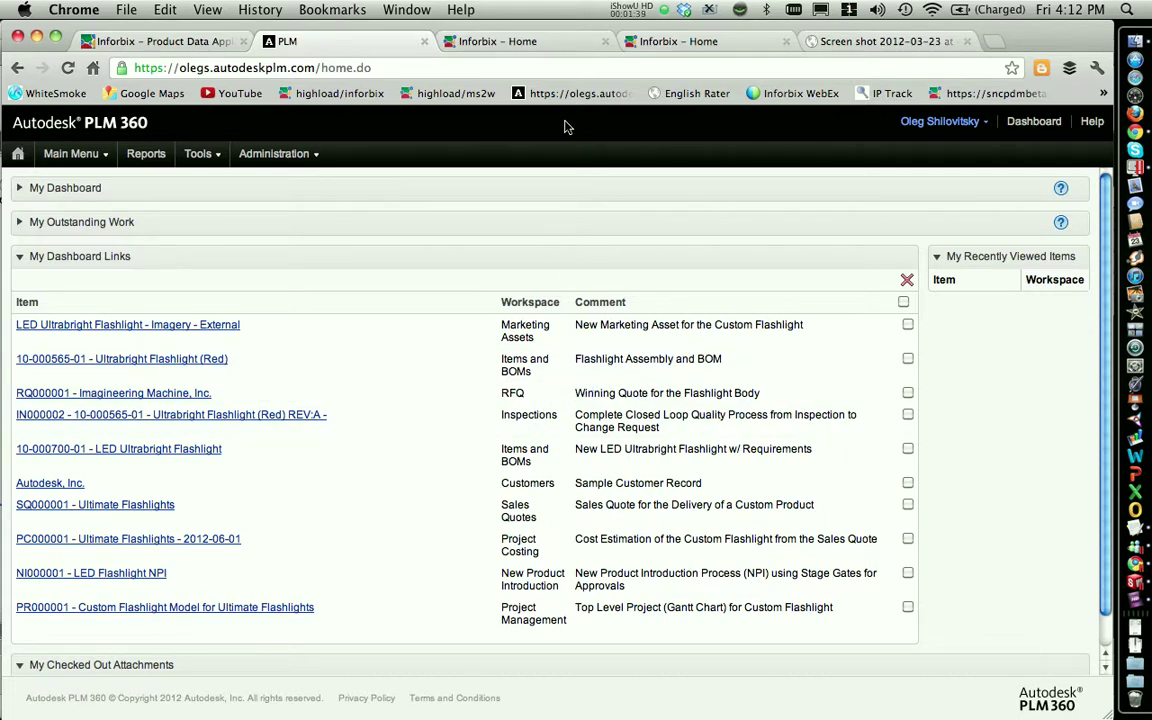
{"action": "left_click", "coordinate": [533, 40]}
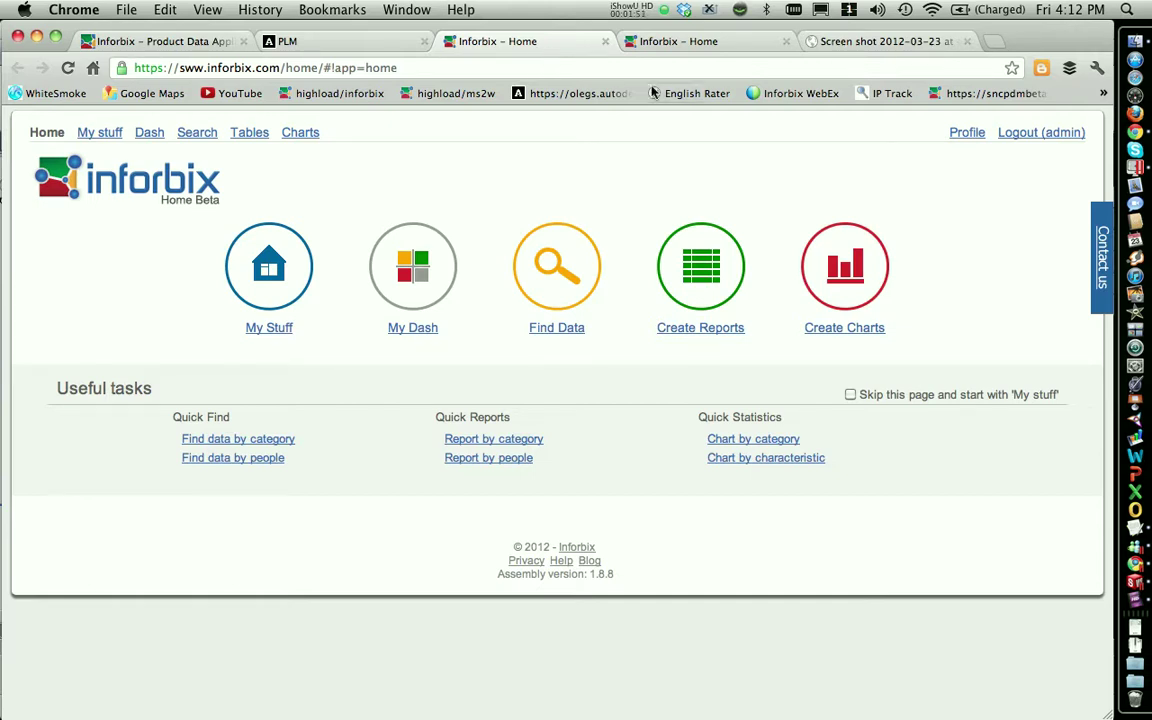
- Show the SolidWorks hinge assembly, then the Inforbix crawler Services page with 296 files indexed
{"action": "left_click", "coordinate": [1133, 172]}
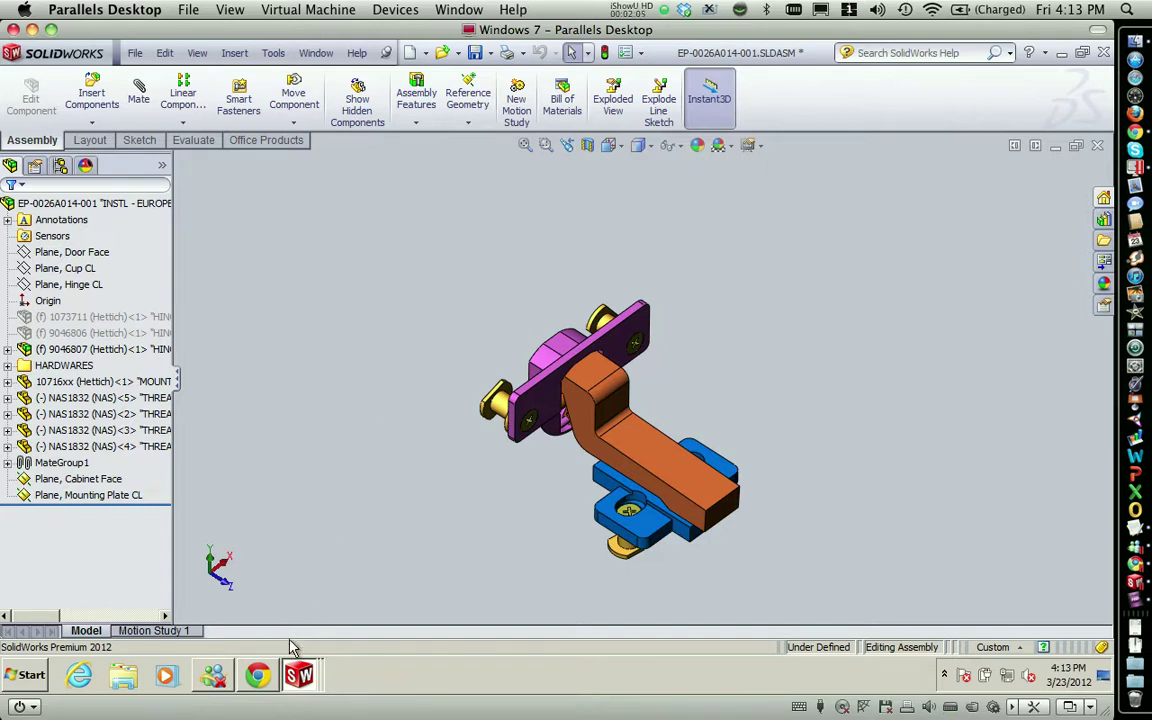
{"action": "left_click", "coordinate": [258, 676]}
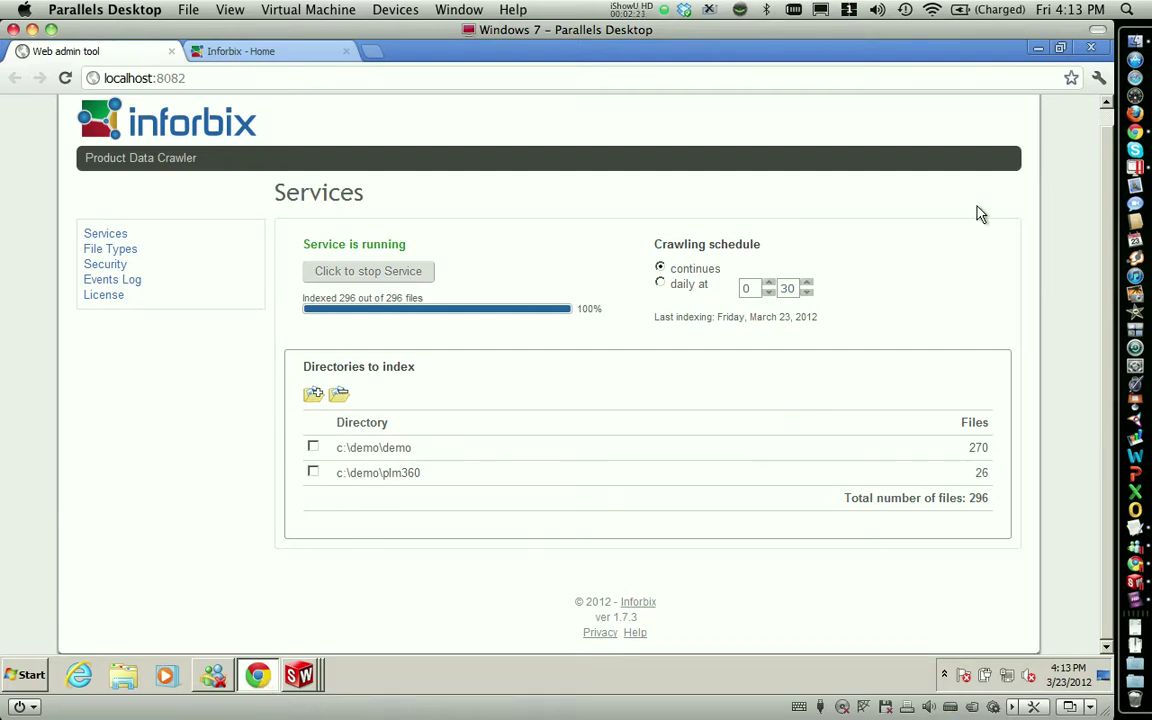
- Return to Chrome and show Inforbix My stuff, listing ep-0026a014 documents and ep-0026a014-BOM
{"action": "left_click", "coordinate": [1131, 137]}
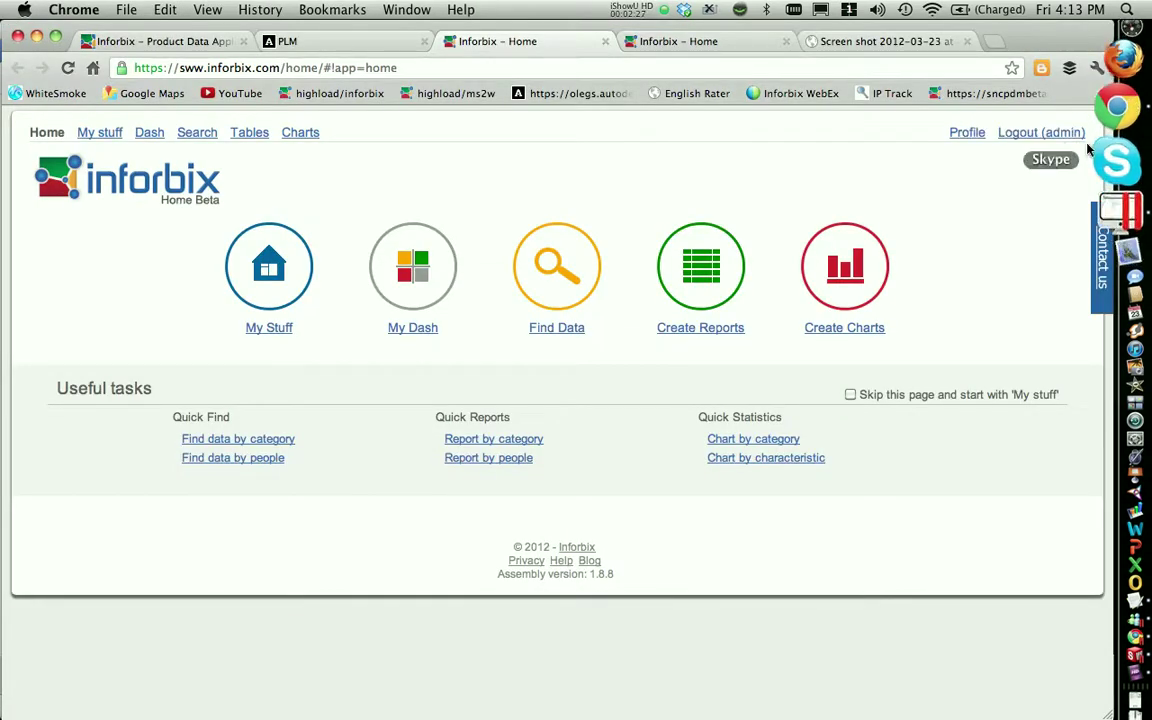
{"action": "left_click", "coordinate": [704, 43]}
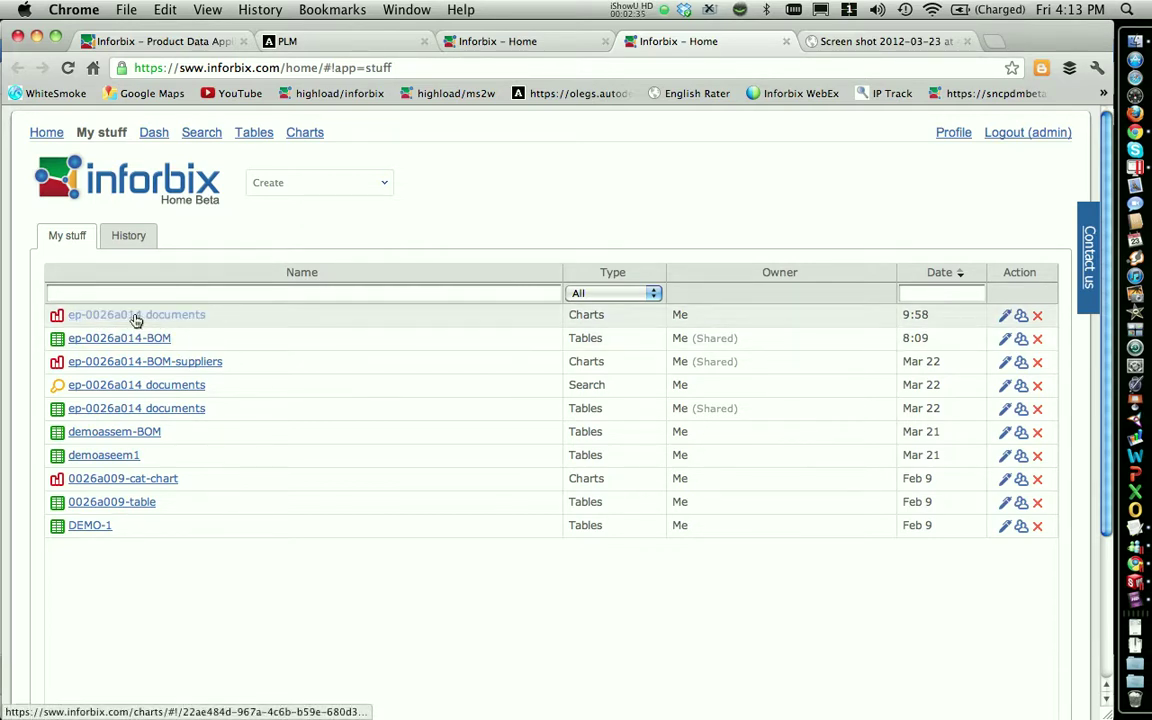
- Run the ep-0026a014 documents search, preview the first drawing, and open its references and tables
{"action": "left_click", "coordinate": [153, 392]}
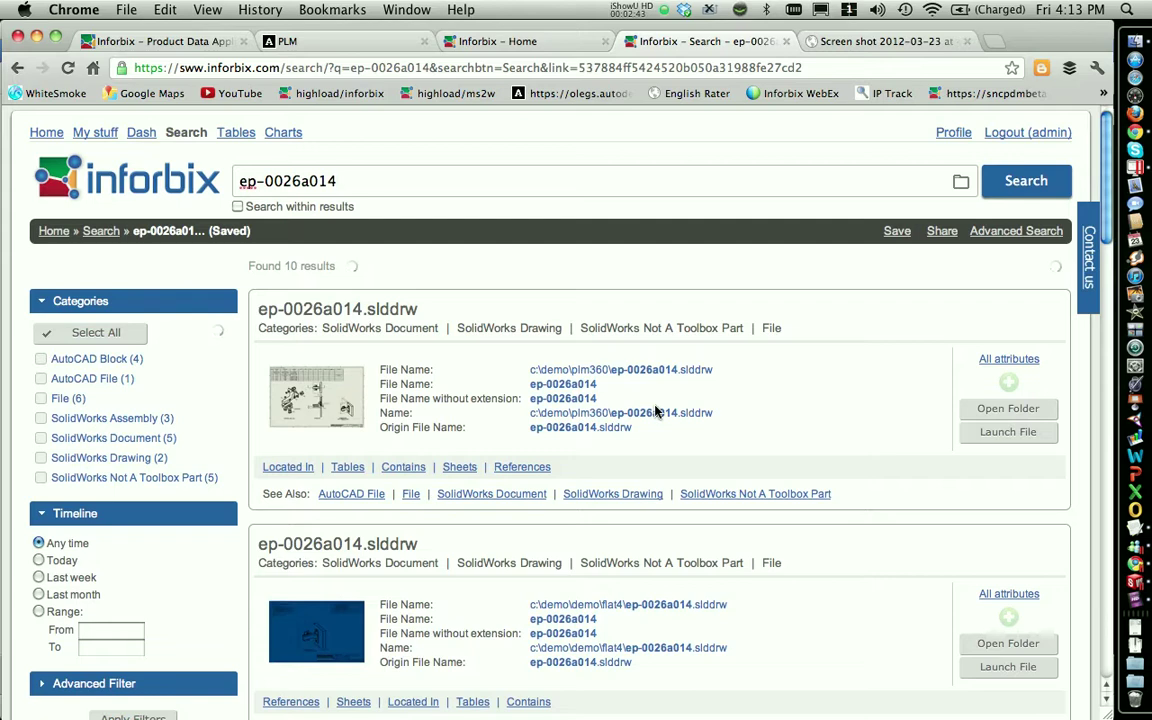
{"action": "scroll", "coordinate": [655, 411], "scroll_direction": "down", "scroll_amount": 5}
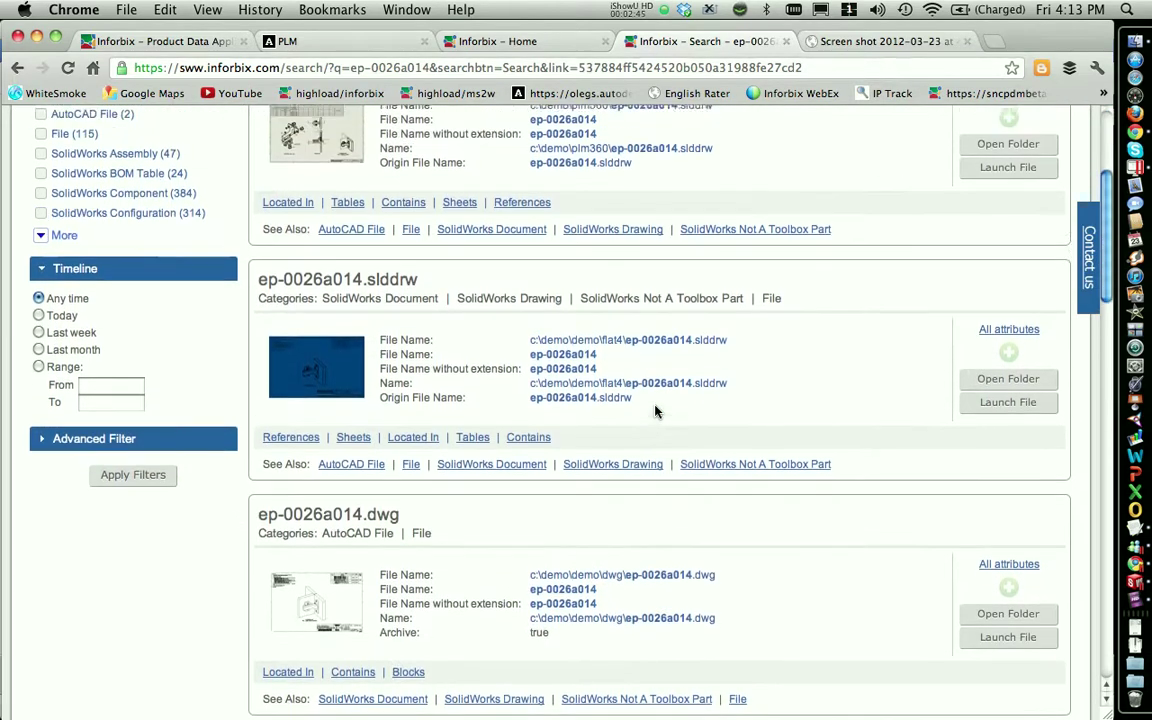
{"action": "scroll", "coordinate": [655, 411], "scroll_direction": "up", "scroll_amount": 5}
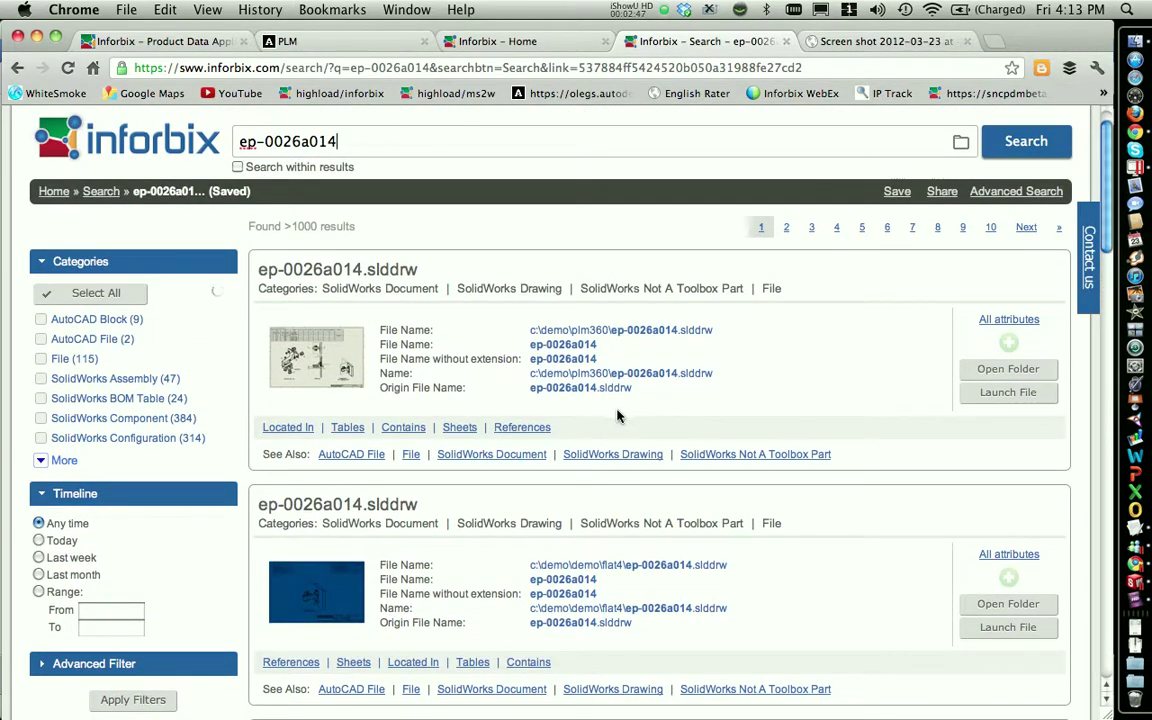
{"action": "left_click", "coordinate": [347, 371]}
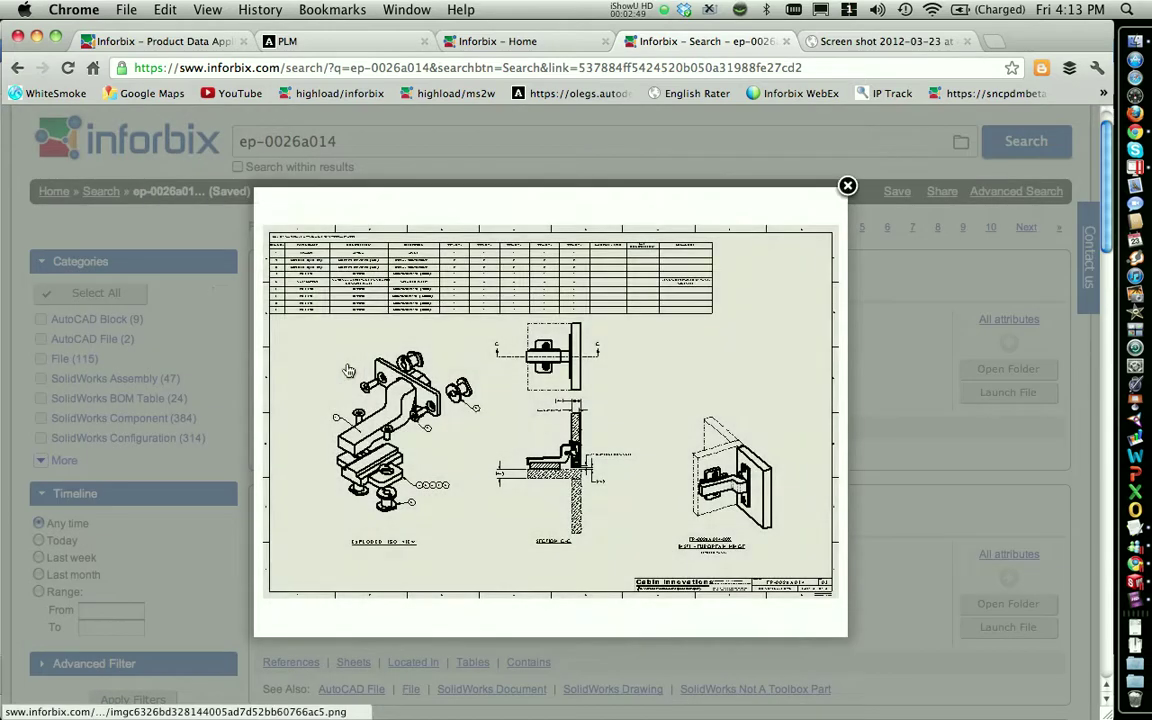
{"action": "left_click", "coordinate": [846, 187]}
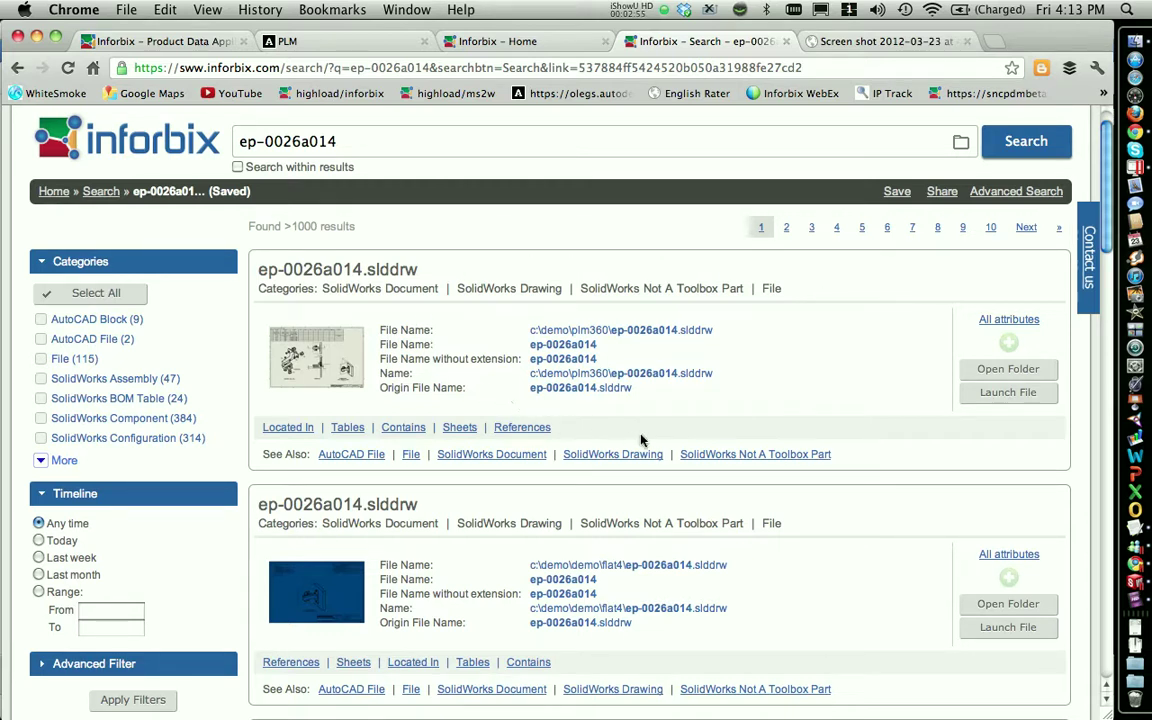
{"action": "left_click", "coordinate": [527, 430]}
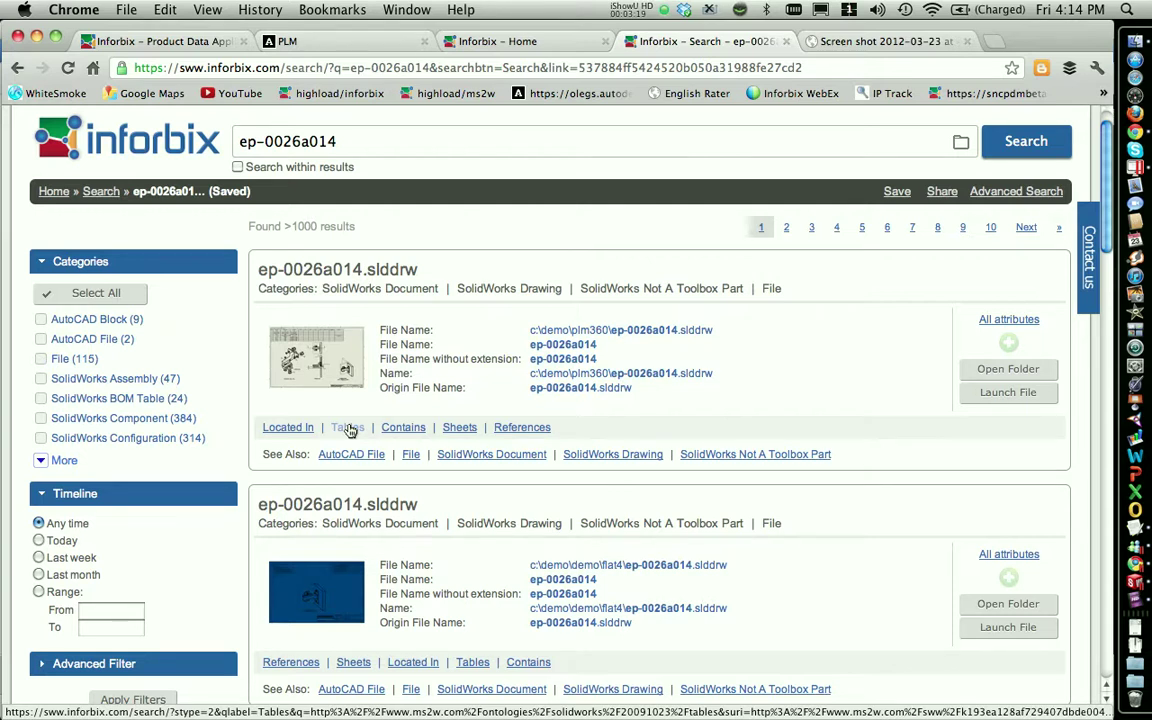
{"action": "left_click", "coordinate": [348, 427], "text": "super"}
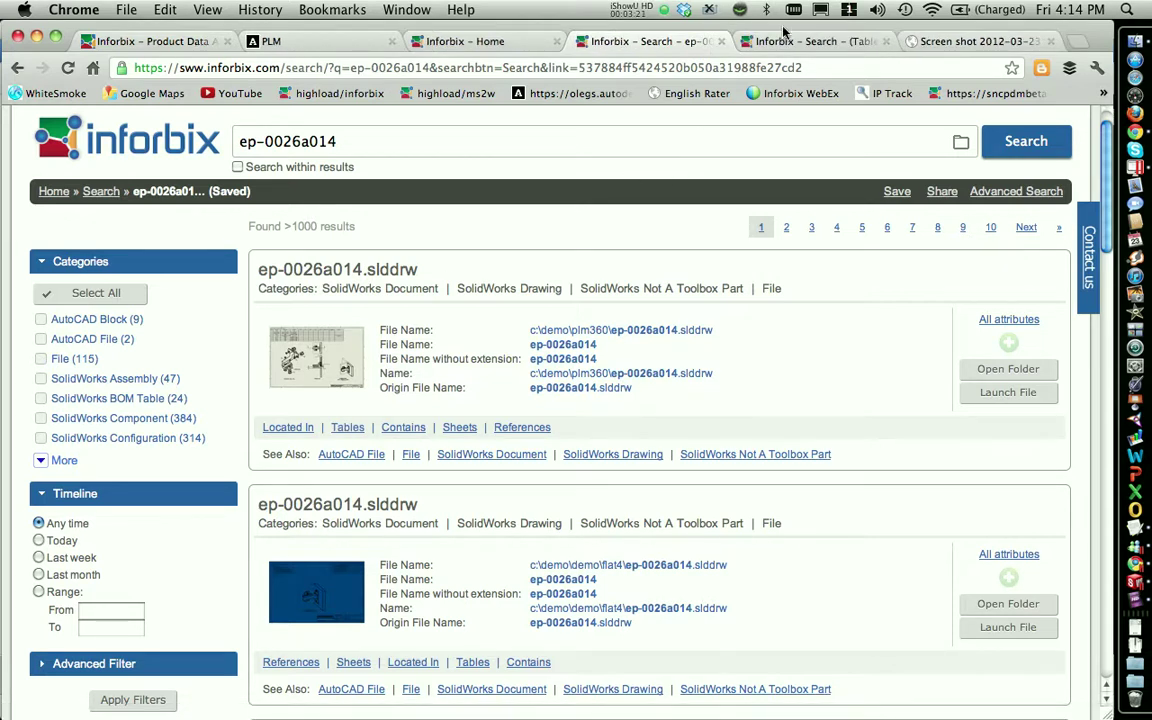
{"action": "left_click", "coordinate": [787, 41]}
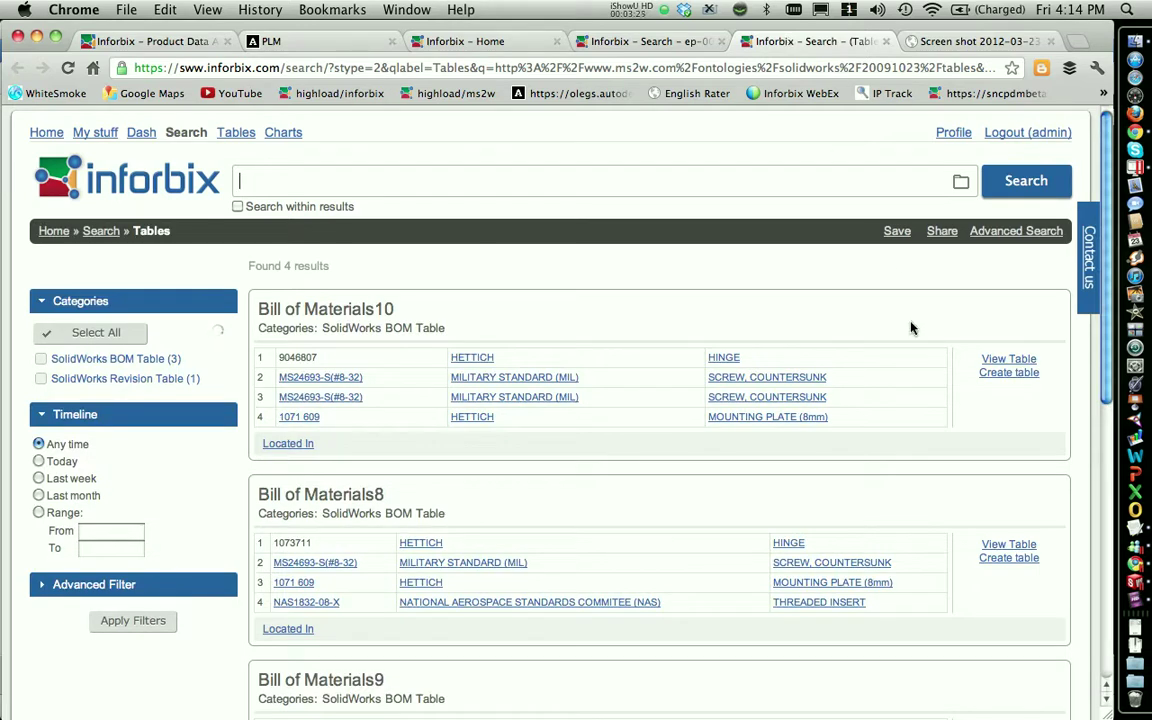
{"action": "left_click", "coordinate": [986, 374]}
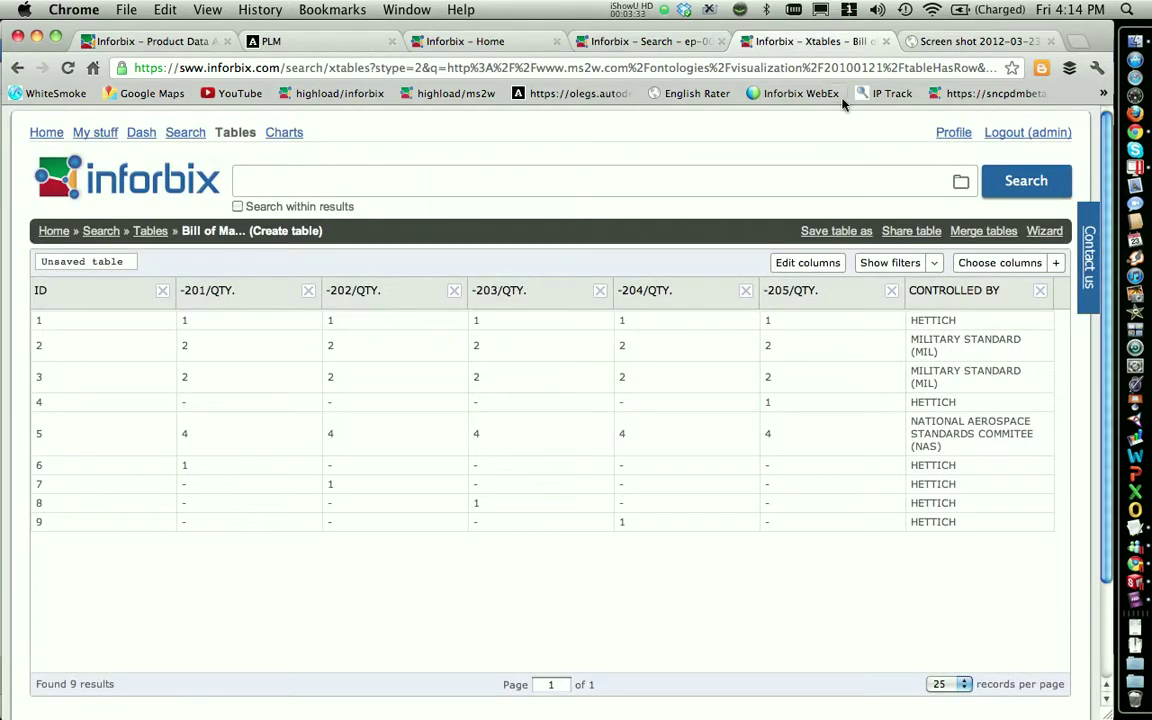
{"action": "left_click", "coordinate": [885, 41]}
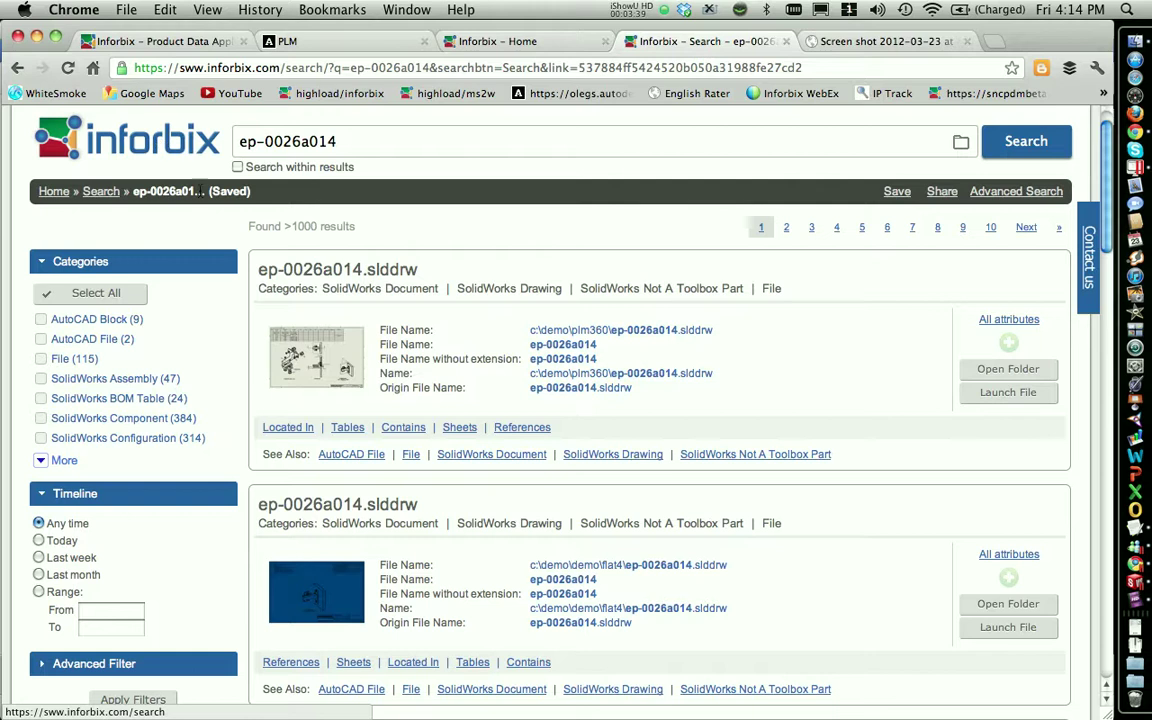
{"action": "scroll", "coordinate": [212, 200], "scroll_direction": "up", "scroll_amount": 1}
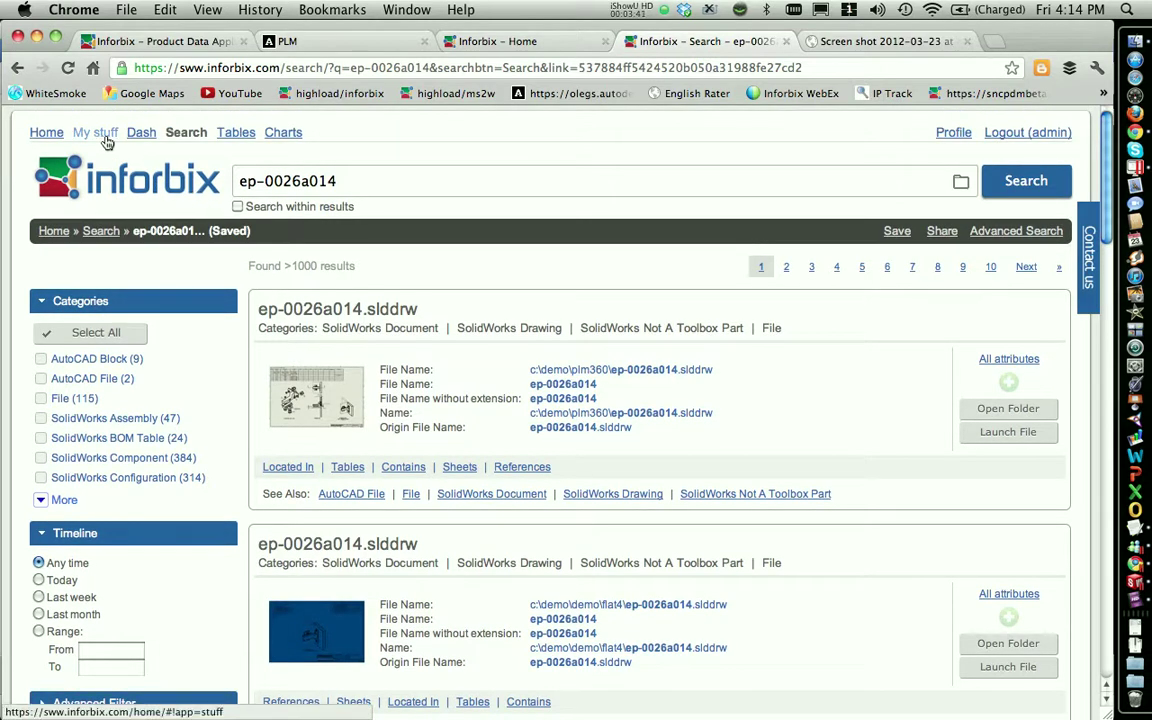
{"action": "left_click", "coordinate": [106, 132]}
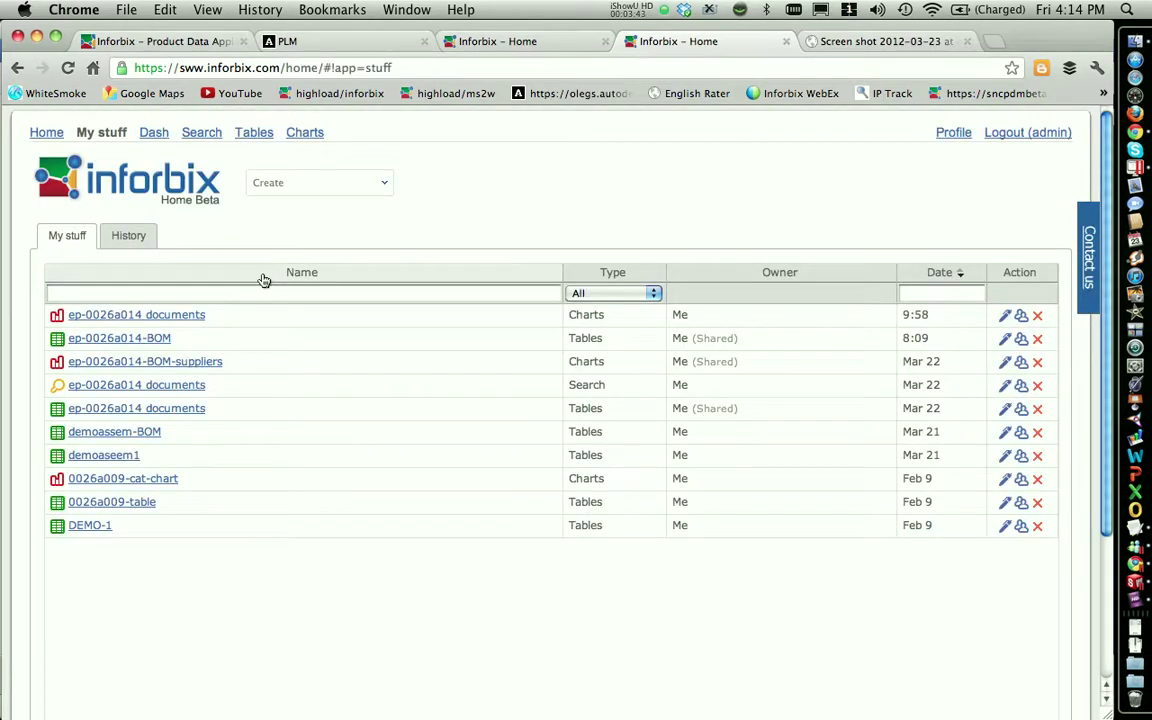
{"action": "left_click", "coordinate": [159, 339]}
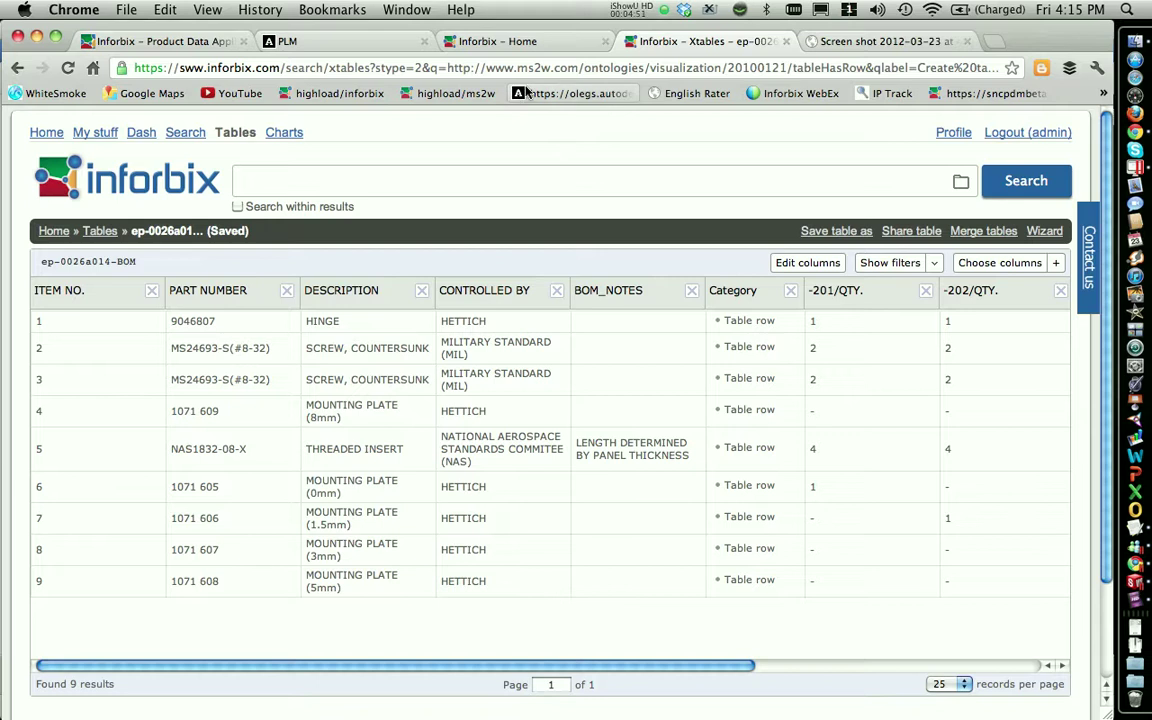
{"action": "left_click", "coordinate": [946, 41]}
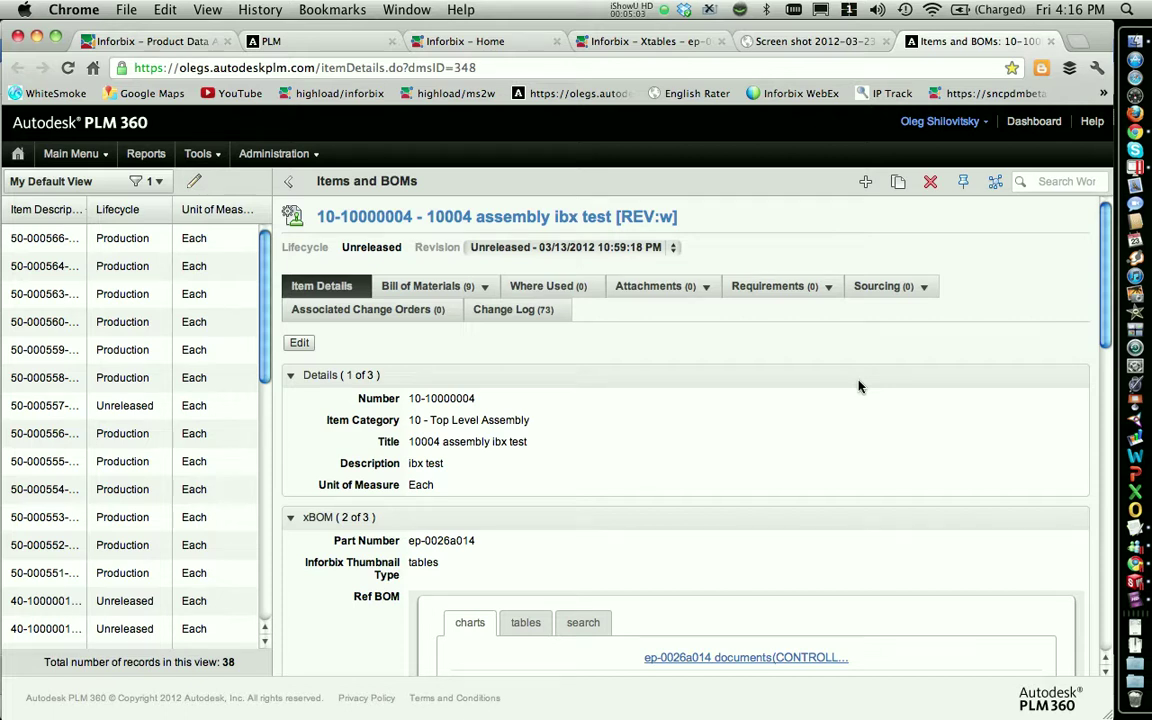
- Scroll down the PLM 360 item page and show the Ref BOM as a table of files
{"action": "scroll", "coordinate": [854, 383], "scroll_direction": "down", "scroll_amount": 1}
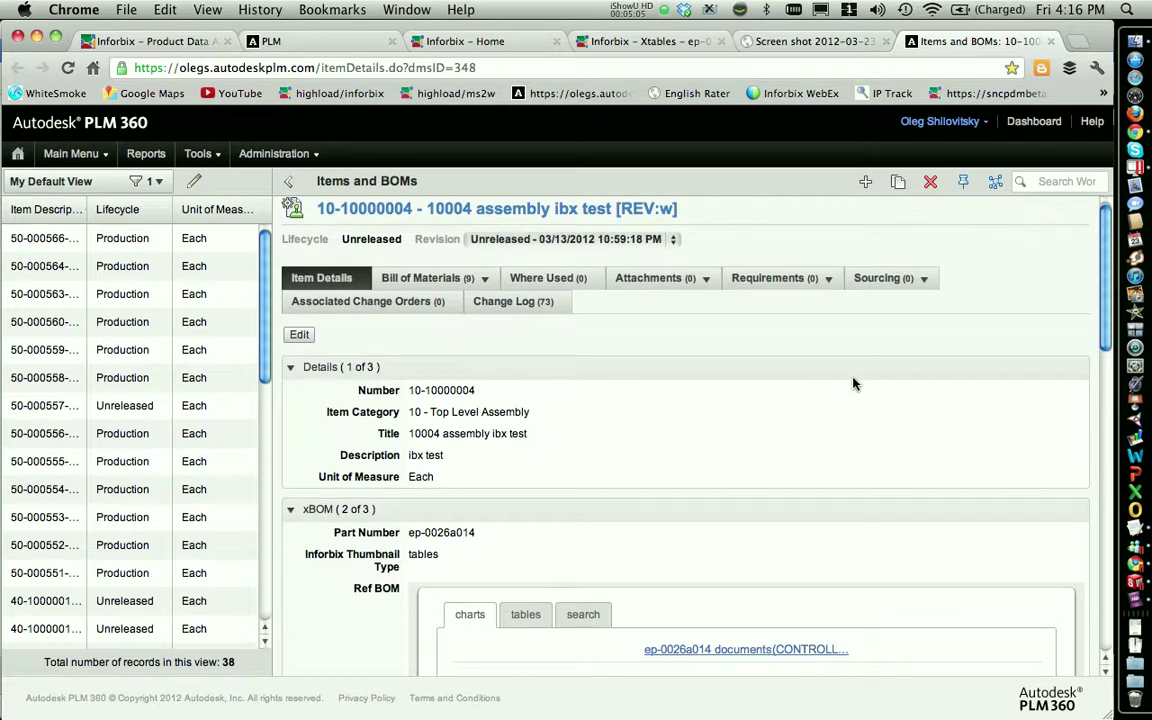
{"action": "scroll", "coordinate": [854, 383], "scroll_direction": "down", "scroll_amount": 3}
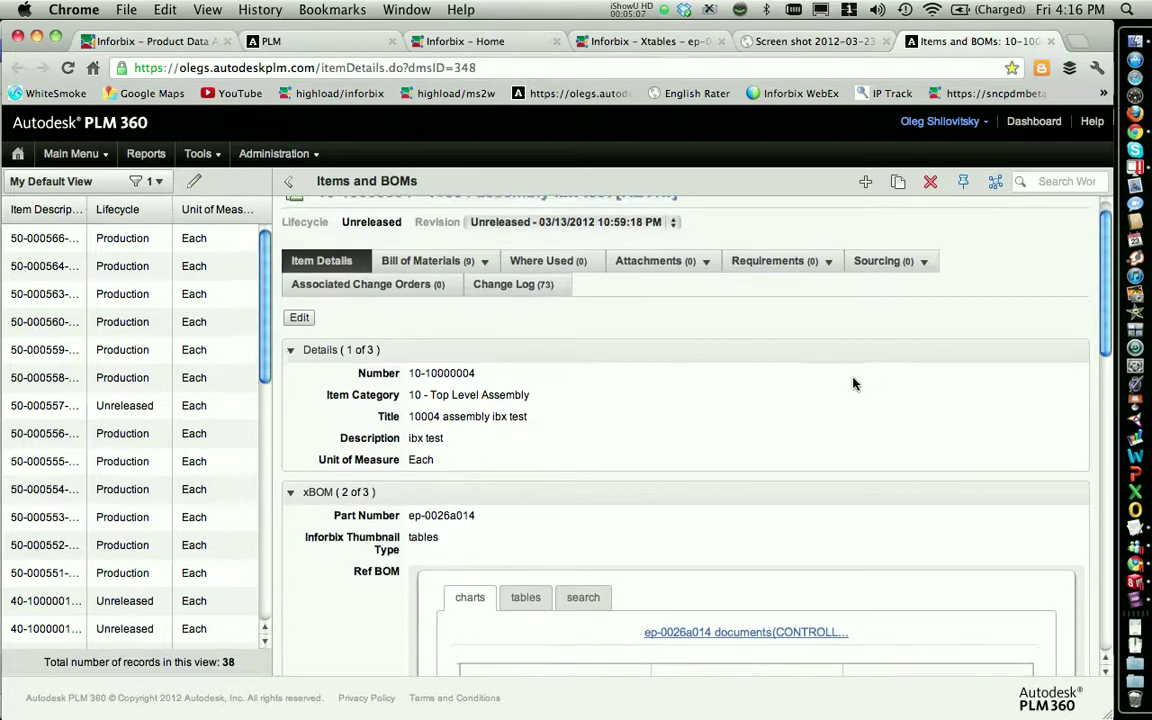
{"action": "scroll", "coordinate": [854, 383], "scroll_direction": "down", "scroll_amount": 5}
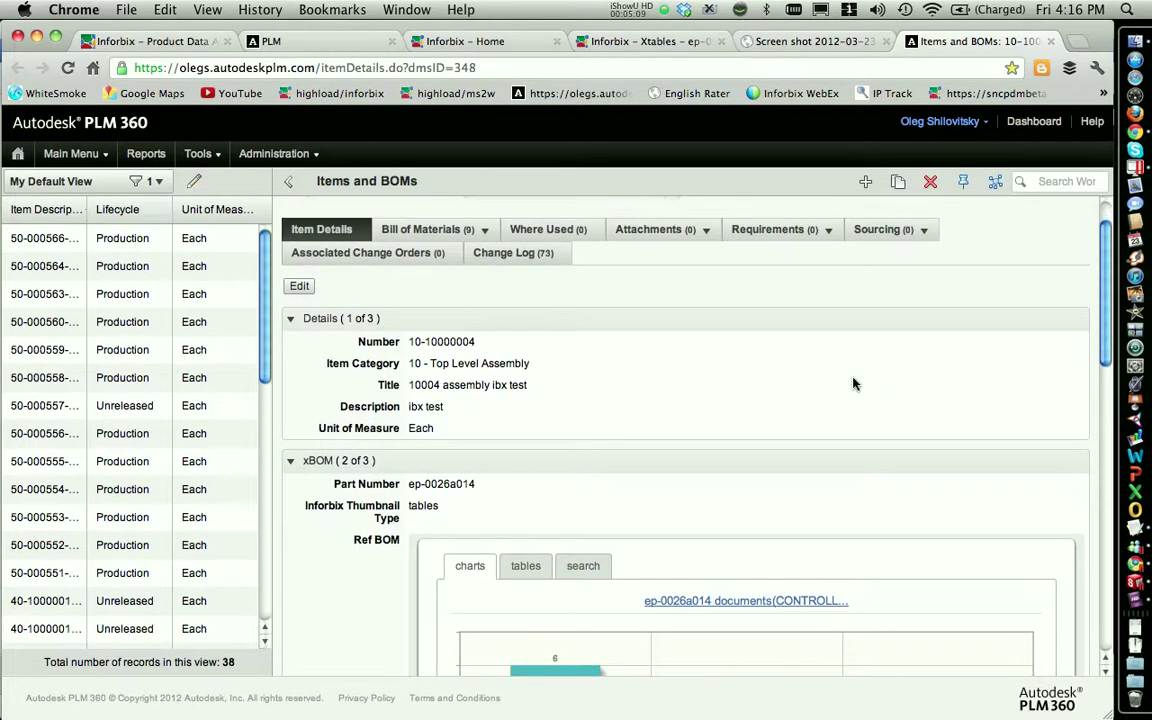
{"action": "scroll", "coordinate": [854, 383], "scroll_direction": "down", "scroll_amount": 6}
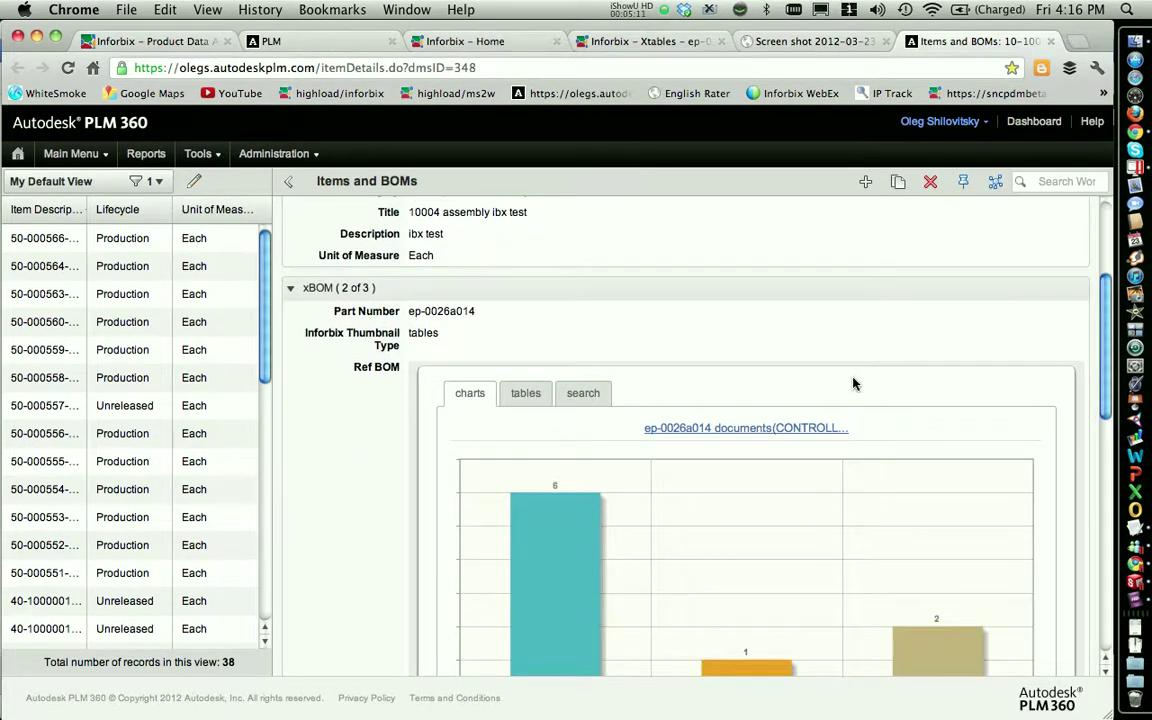
{"action": "scroll", "coordinate": [854, 383], "scroll_direction": "down", "scroll_amount": 3}
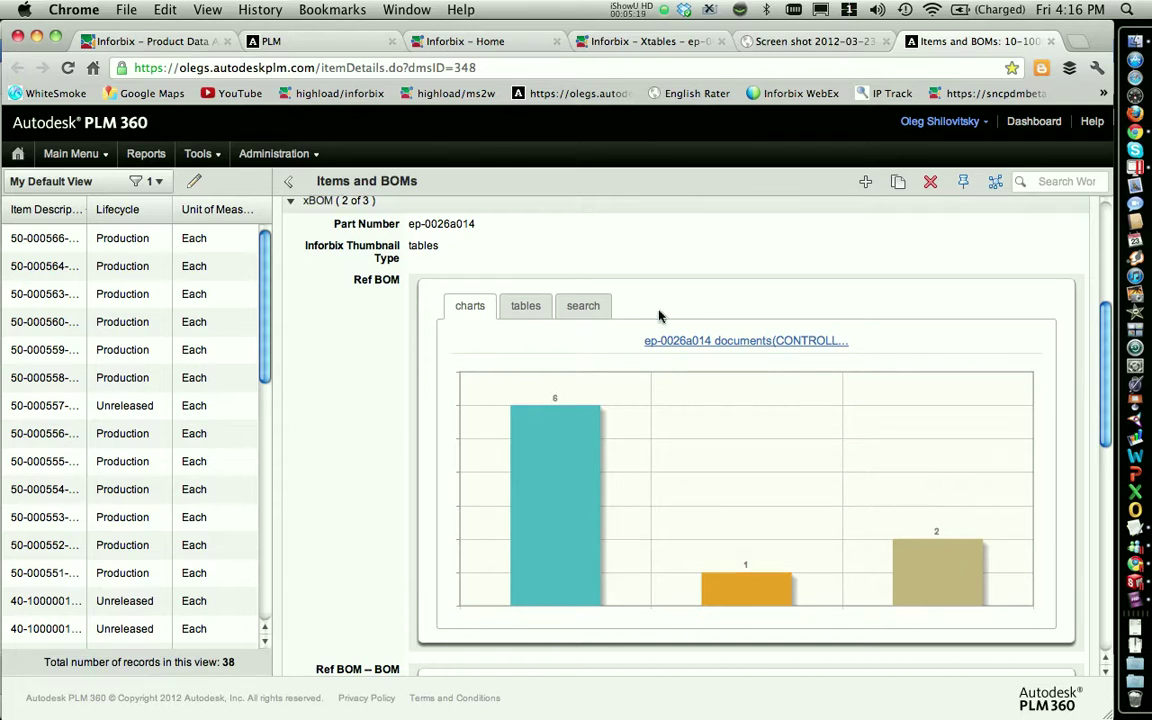
{"action": "left_click", "coordinate": [530, 312]}
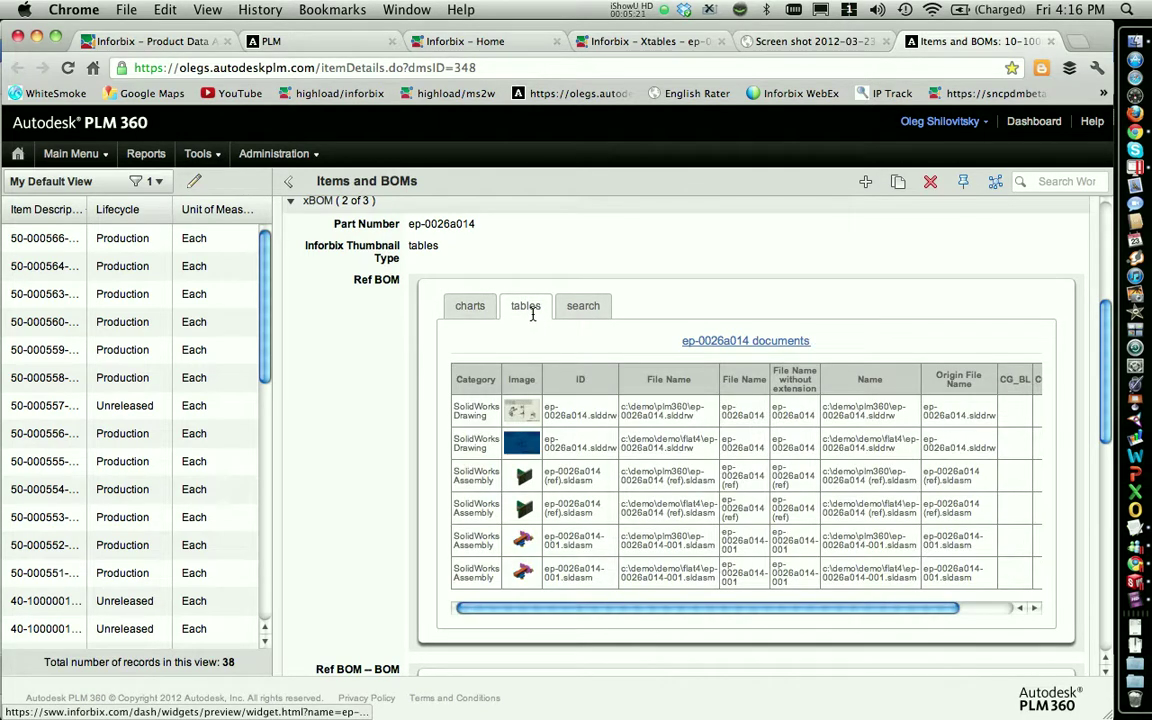
- Switch to the embedded Inforbix search and bring the first ep-0026a014.slddrw result fully into view
{"action": "scroll", "coordinate": [645, 452], "scroll_direction": "down", "scroll_amount": 2}
{"action": "scroll", "coordinate": [645, 452], "scroll_direction": "up", "scroll_amount": 2}
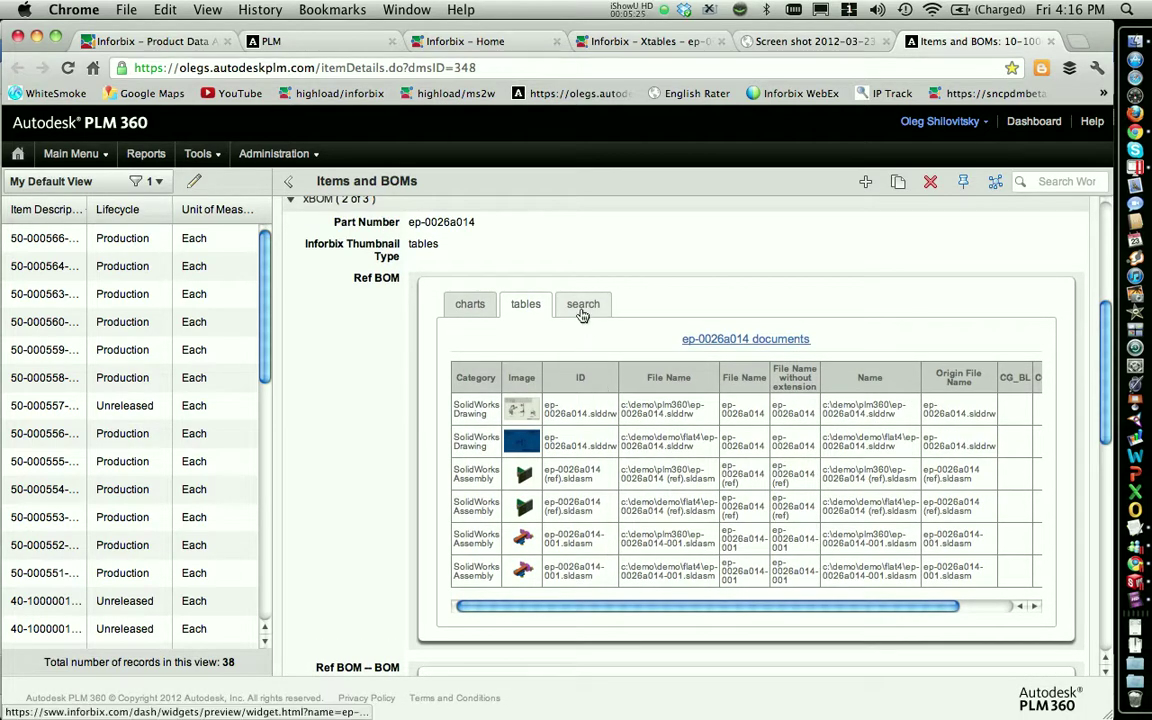
{"action": "left_click", "coordinate": [583, 305]}
{"action": "scroll", "coordinate": [668, 449], "scroll_direction": "down", "scroll_amount": 2}
{"action": "scroll", "coordinate": [668, 449], "scroll_direction": "down", "scroll_amount": 1}
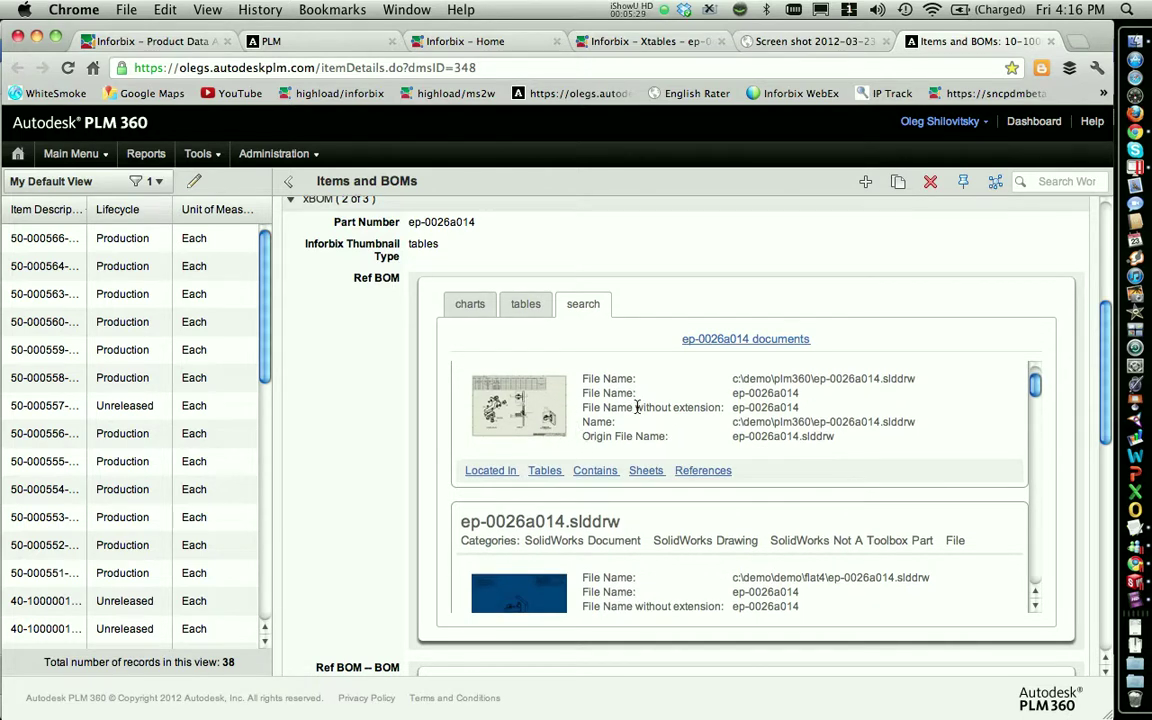
{"action": "scroll", "coordinate": [658, 432], "scroll_direction": "up", "scroll_amount": 1}
{"action": "scroll", "coordinate": [658, 432], "scroll_direction": "up", "scroll_amount": 3}
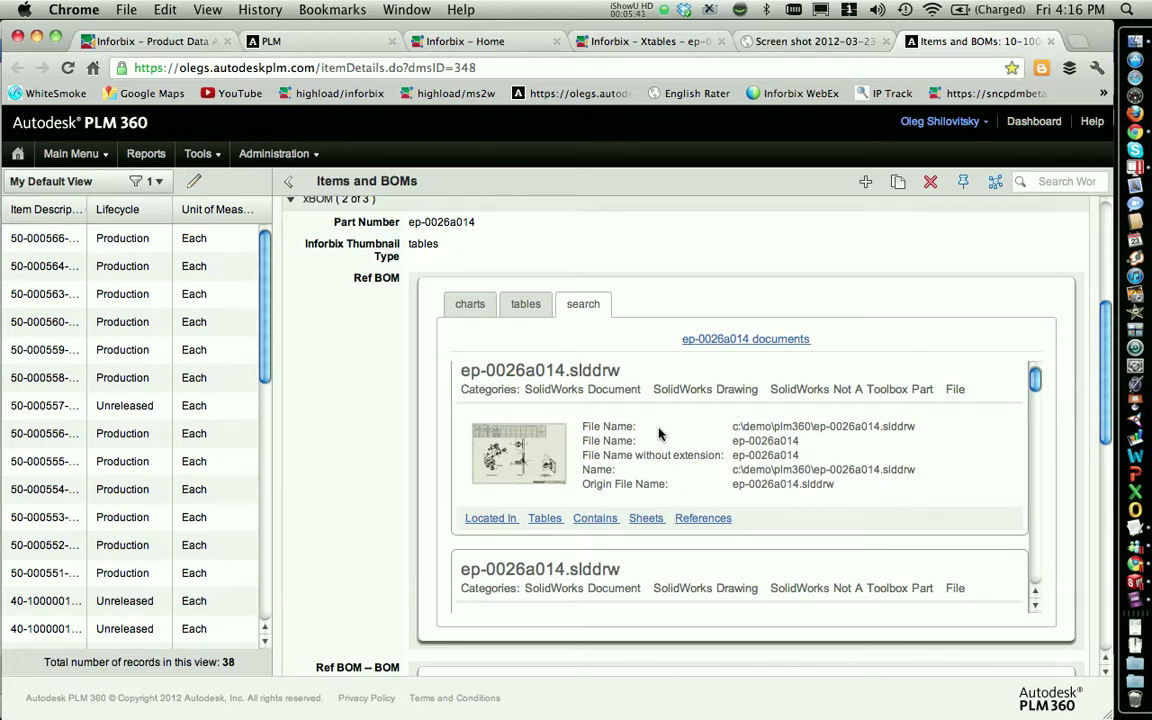
{"action": "scroll", "coordinate": [687, 515], "scroll_direction": "up", "scroll_amount": 2}
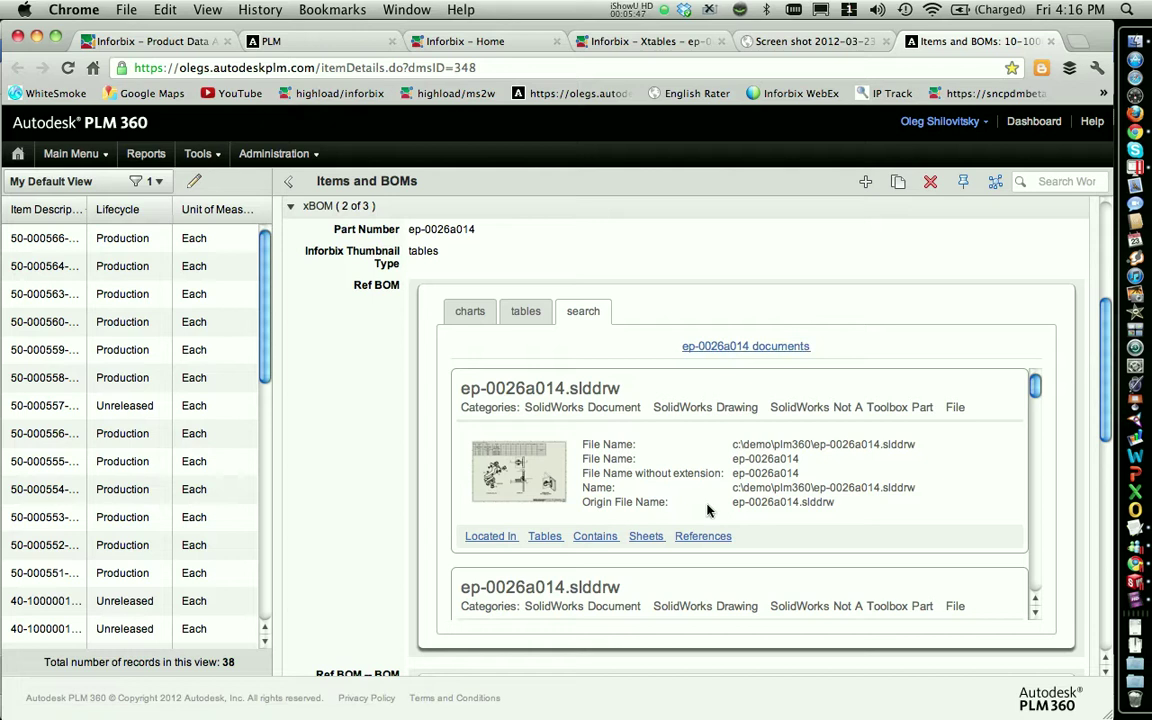
{"action": "left_click", "coordinate": [733, 346]}
{"action": "left_click", "coordinate": [958, 50]}
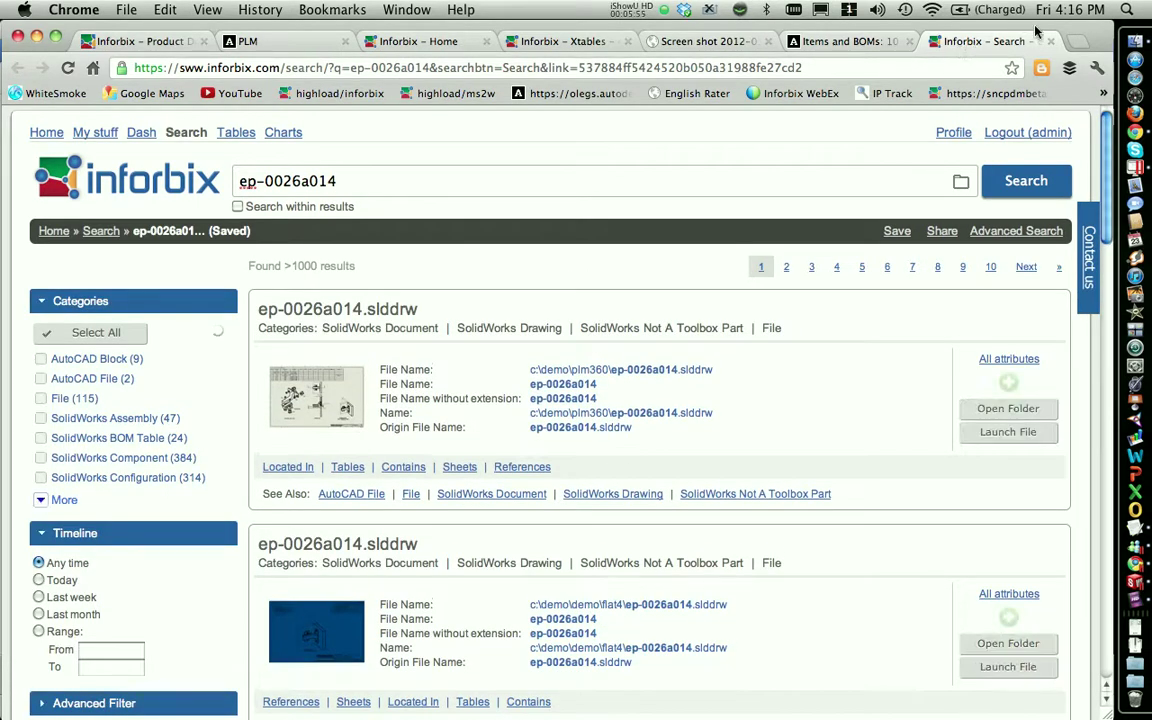
{"action": "key", "text": "super+w"}
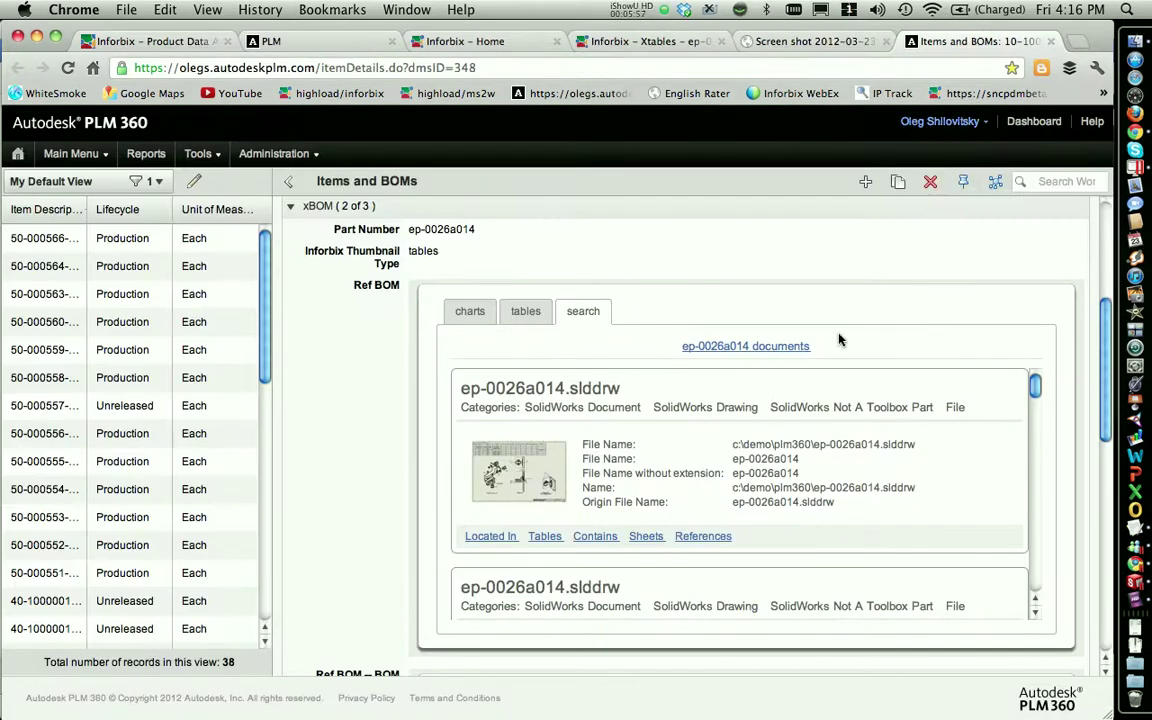
- Scroll down to the ep-0026a014-BOM table with its per-configuration quantities, then back up
{"action": "scroll", "coordinate": [361, 402], "scroll_direction": "down", "scroll_amount": 1}
{"action": "scroll", "coordinate": [361, 402], "scroll_direction": "down", "scroll_amount": 3}
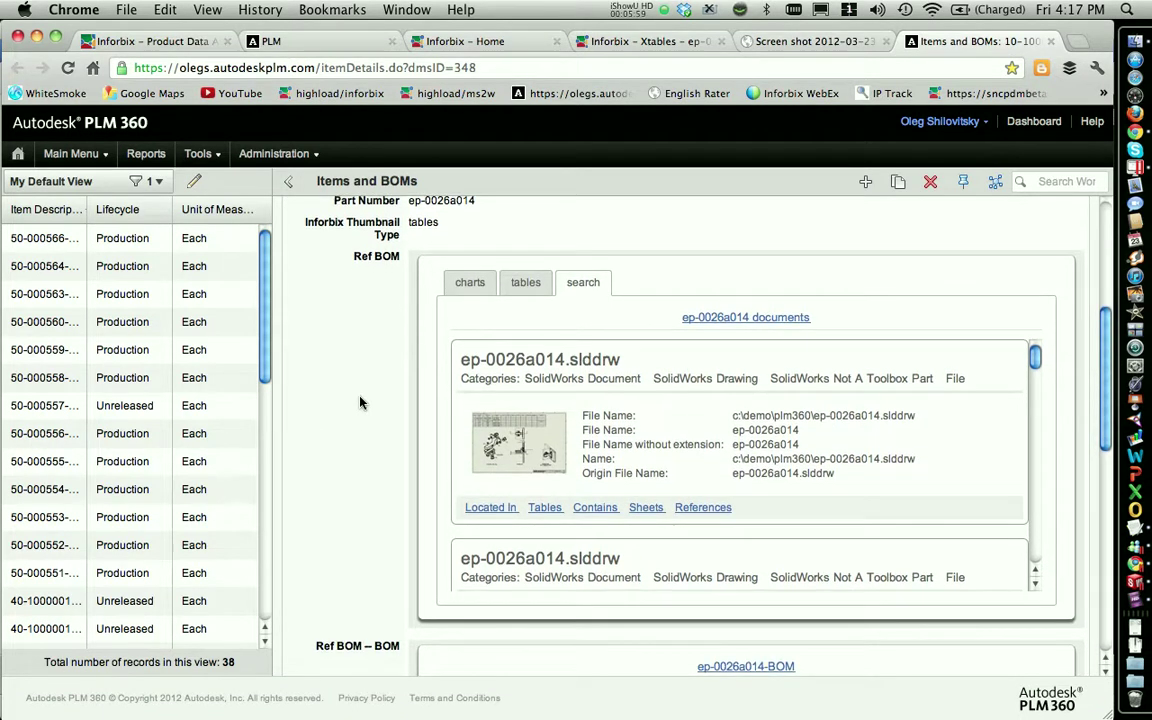
{"action": "scroll", "coordinate": [361, 402], "scroll_direction": "down", "scroll_amount": 5}
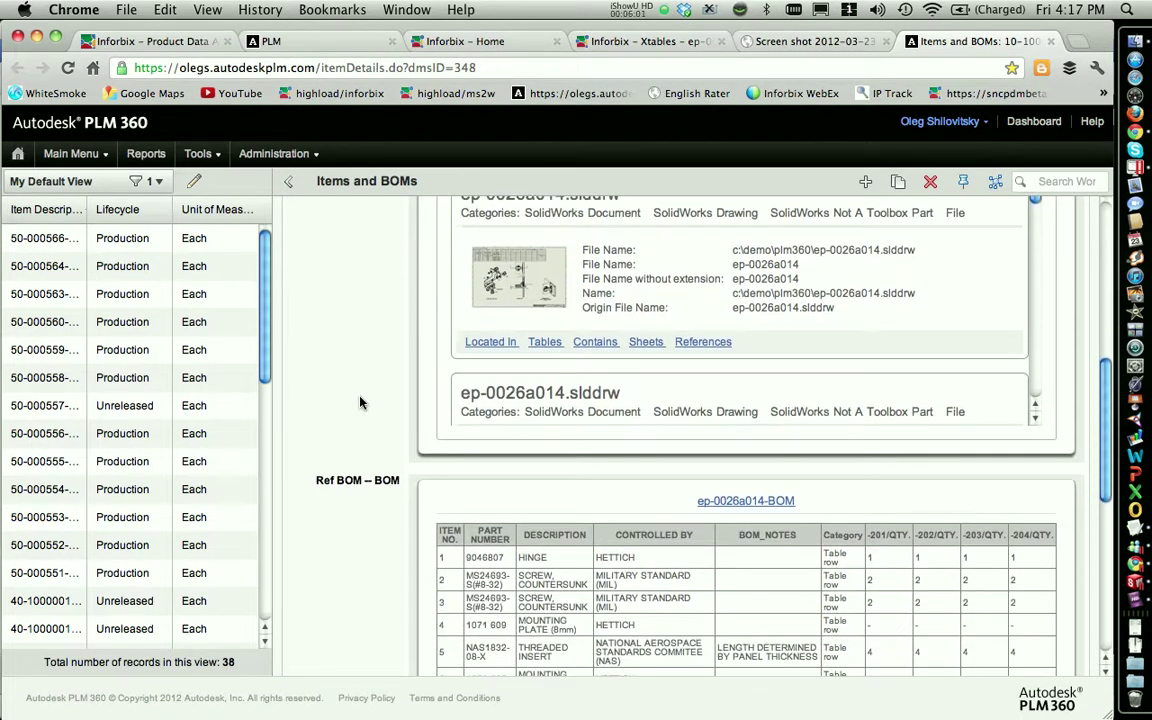
{"action": "scroll", "coordinate": [361, 402], "scroll_direction": "down", "scroll_amount": 1}
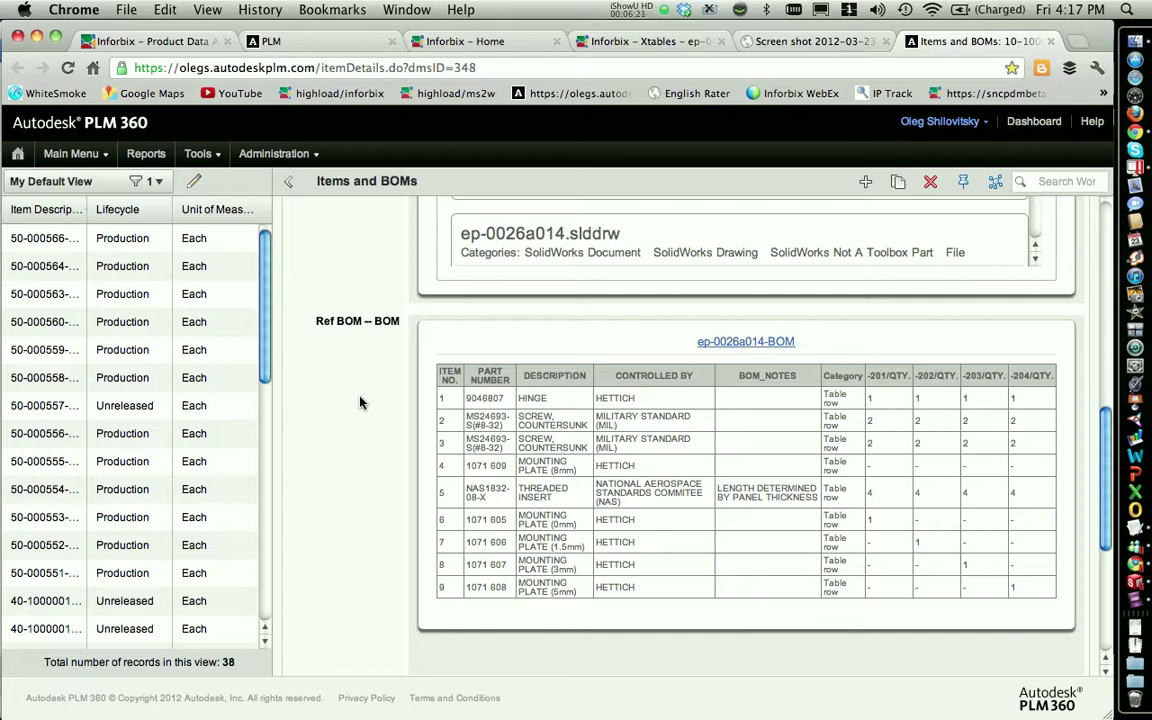
{"action": "scroll", "coordinate": [384, 405], "scroll_direction": "down", "scroll_amount": 2}
{"action": "scroll", "coordinate": [384, 405], "scroll_direction": "up", "scroll_amount": 3}
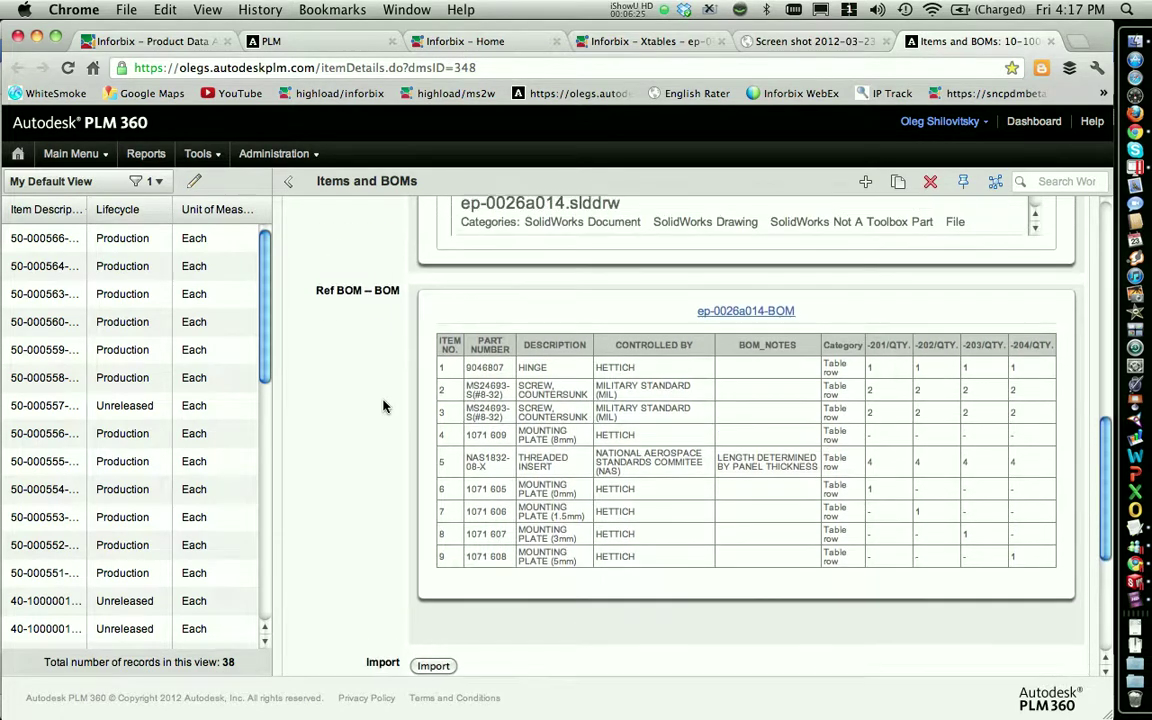
{"action": "scroll", "coordinate": [383, 406], "scroll_direction": "up", "scroll_amount": 2}
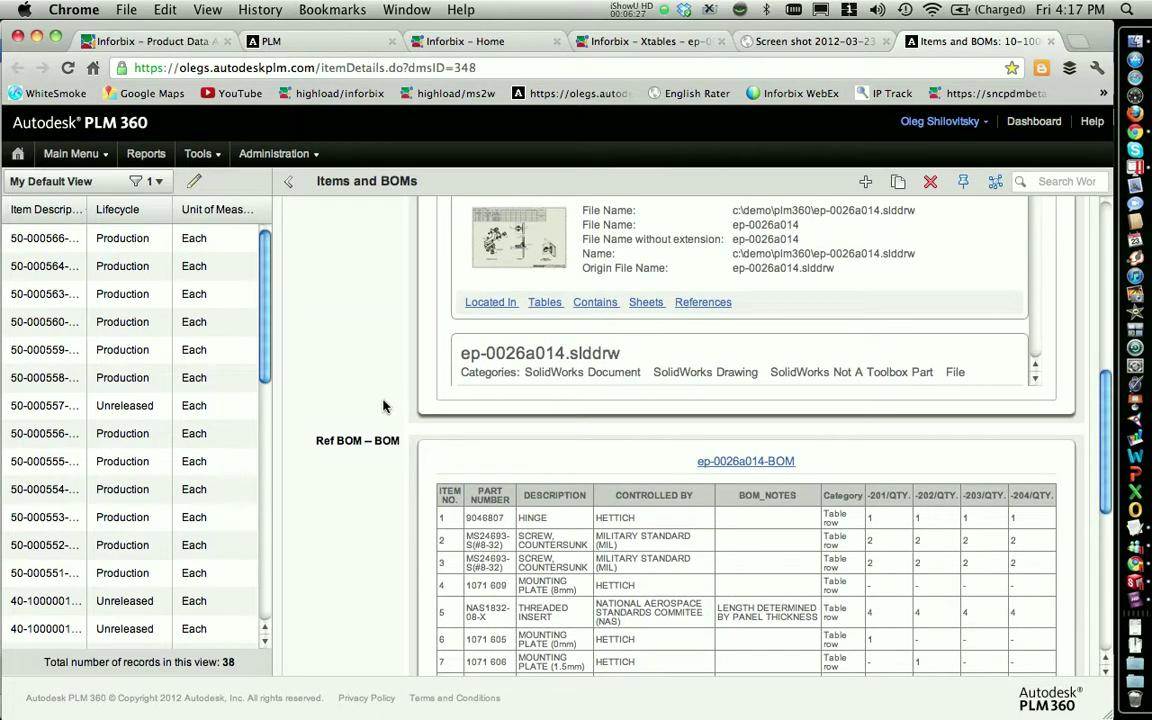
{"action": "scroll", "coordinate": [383, 405], "scroll_direction": "down", "scroll_amount": 1}
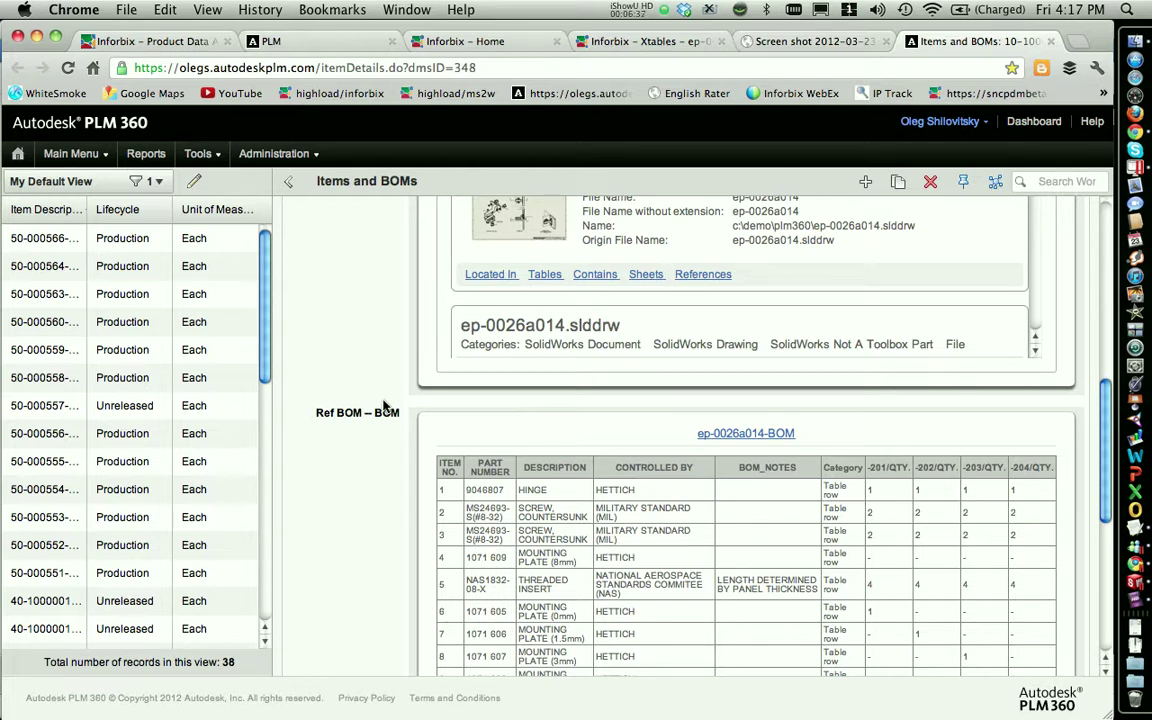
{"action": "scroll", "coordinate": [383, 405], "scroll_direction": "up", "scroll_amount": 2}
{"action": "scroll", "coordinate": [383, 406], "scroll_direction": "up", "scroll_amount": 2}
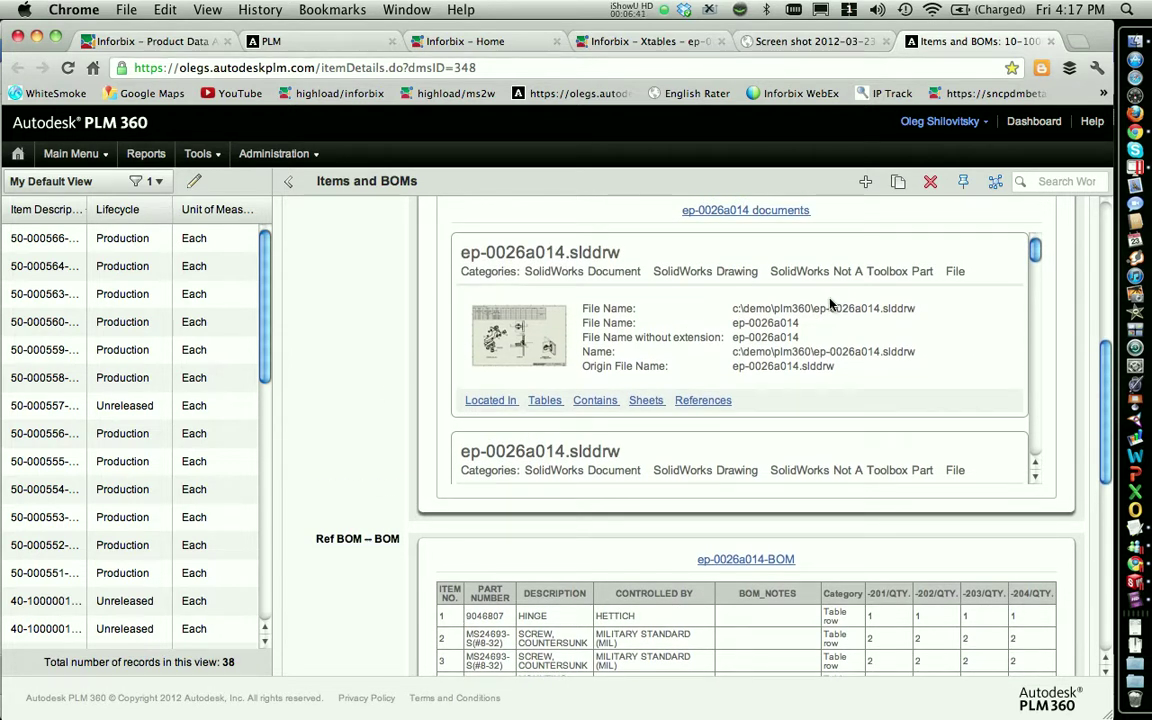
- Switch to Windows, bring up the EP-0026A014-001 assembly, then the Sheet4 drawing with its BOM
{"action": "left_click", "coordinate": [1121, 170]}
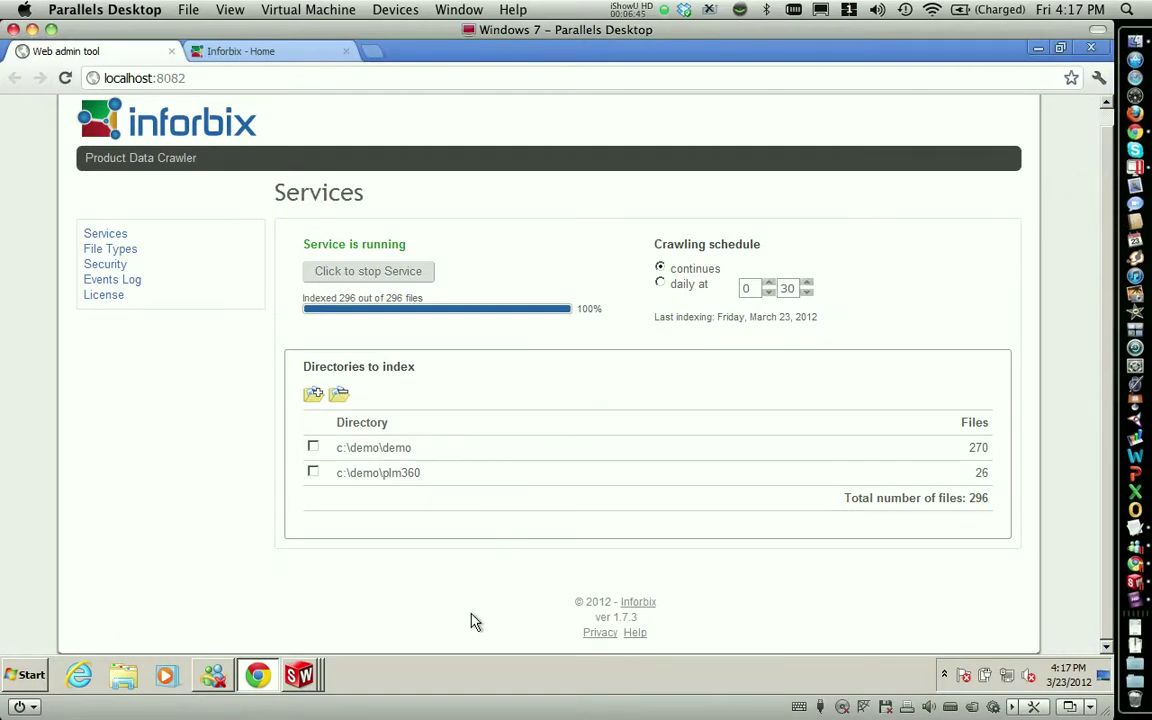
{"action": "mouse_move", "coordinate": [301, 676]}
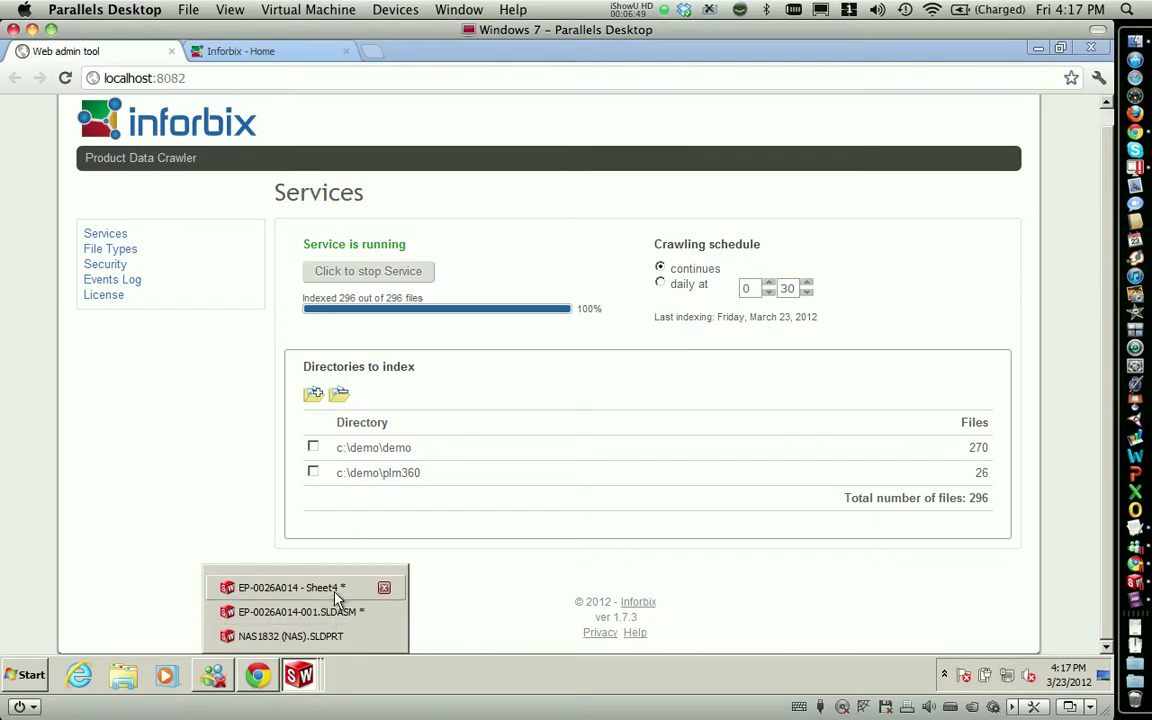
{"action": "left_click", "coordinate": [300, 612]}
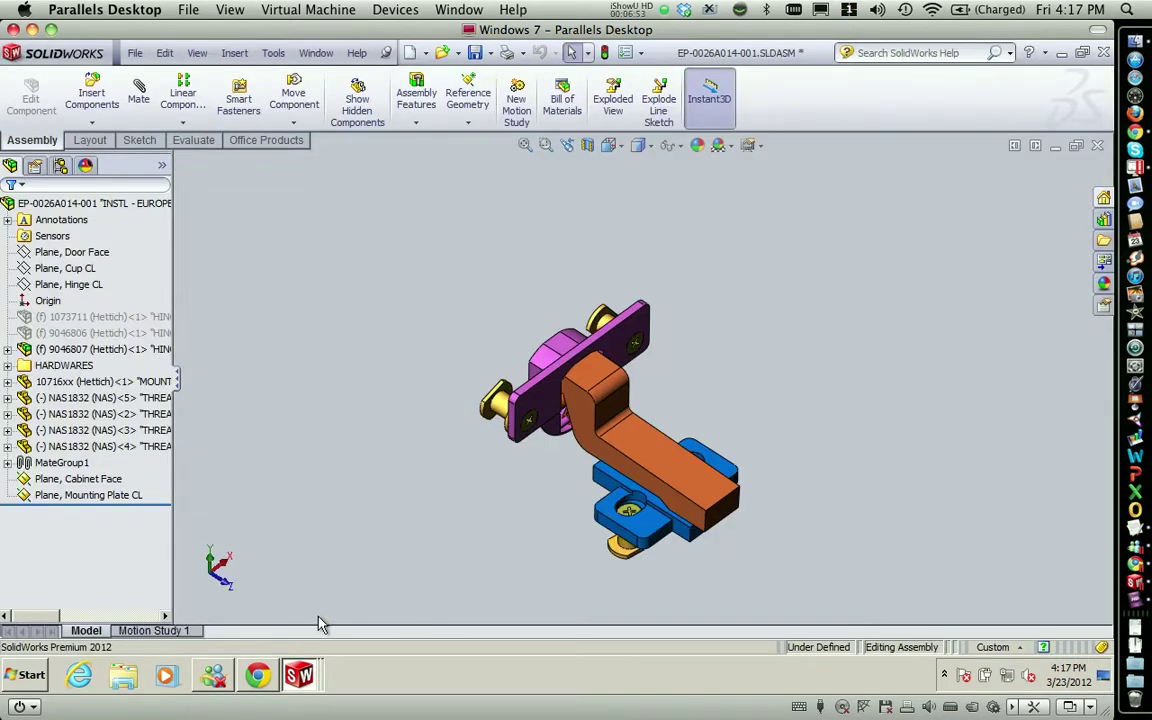
{"action": "left_click", "coordinate": [301, 676]}
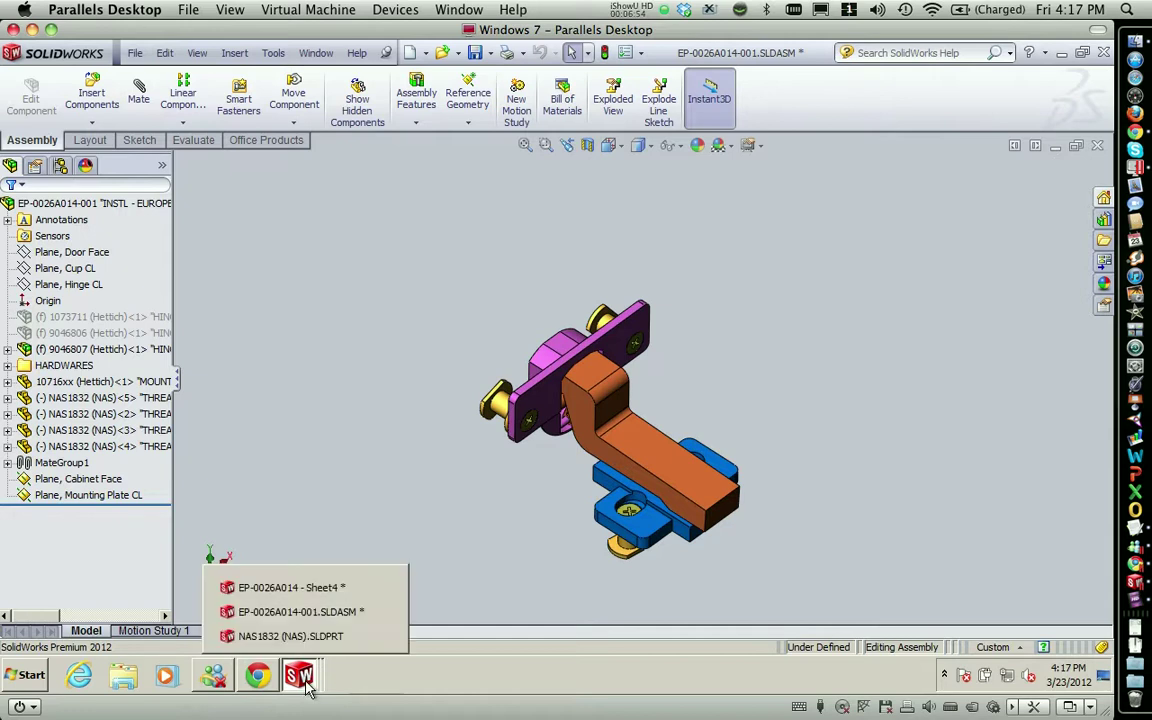
{"action": "left_click", "coordinate": [316, 591]}
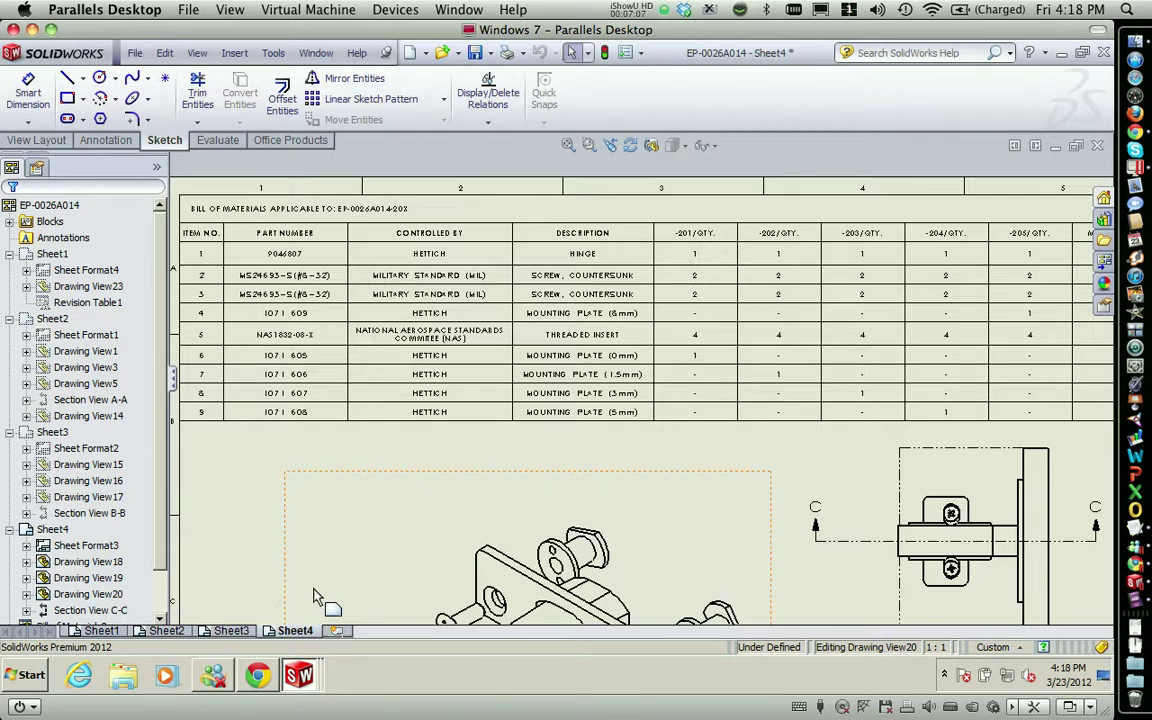
{"action": "mouse_move", "coordinate": [313, 597]}
{"action": "left_mouse_down"}
{"action": "mouse_move", "coordinate": [305, 550]}
{"action": "mouse_move", "coordinate": [600, 453]}
{"action": "left_mouse_up"}
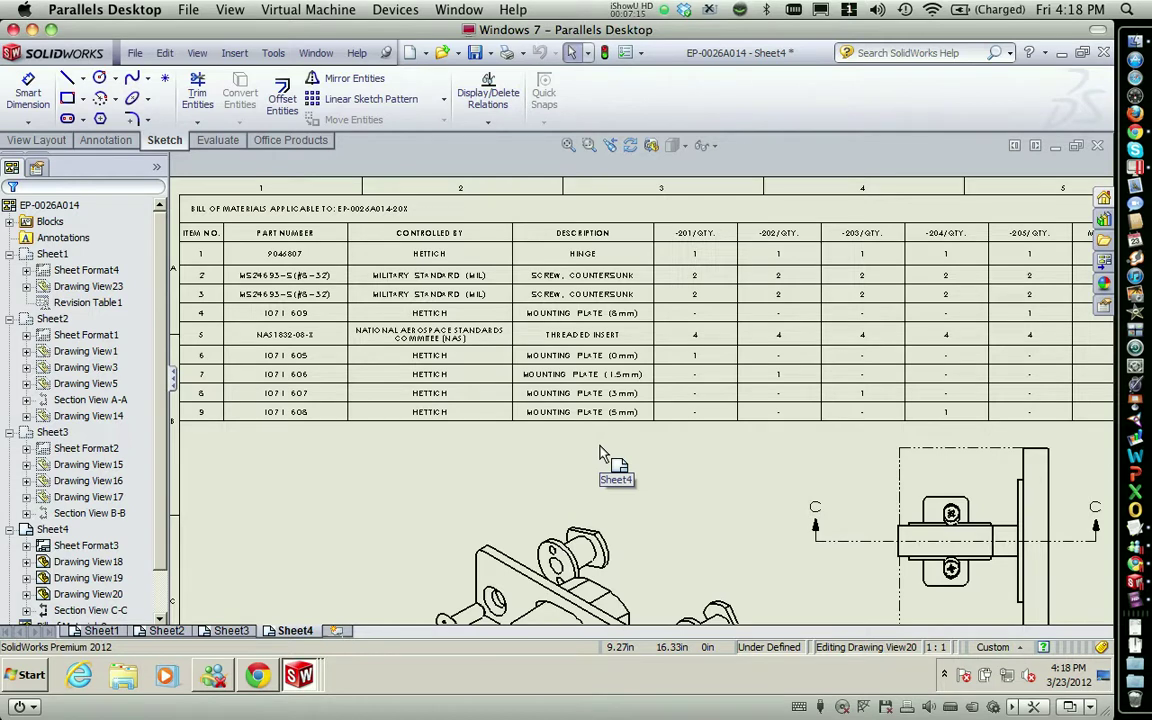
{"action": "left_click_drag", "start_coordinate": [600, 453], "coordinate": [607, 458]}
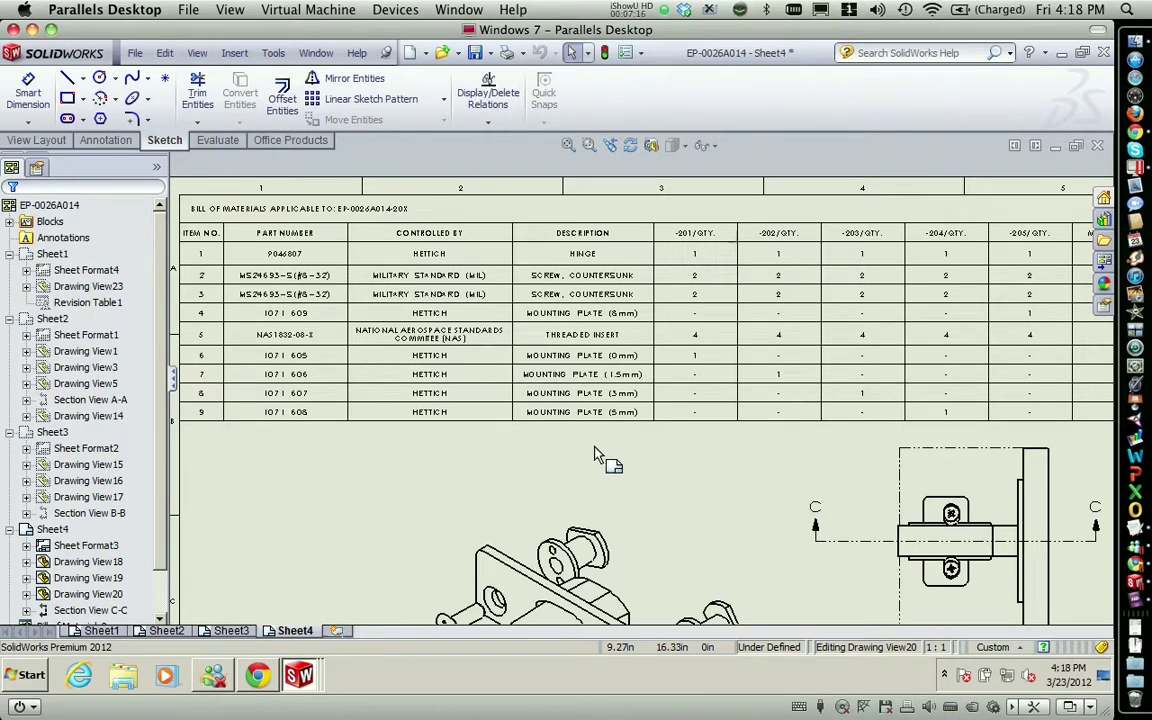
{"action": "left_click", "coordinate": [303, 677]}
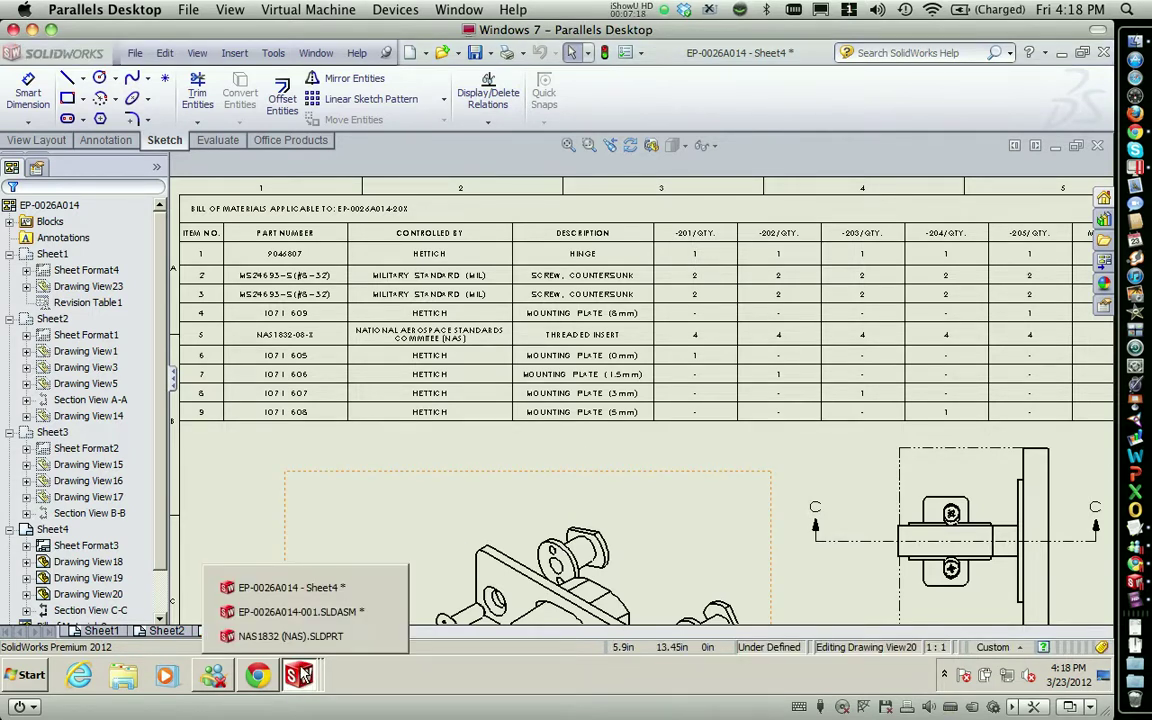
{"action": "left_click", "coordinate": [327, 614]}
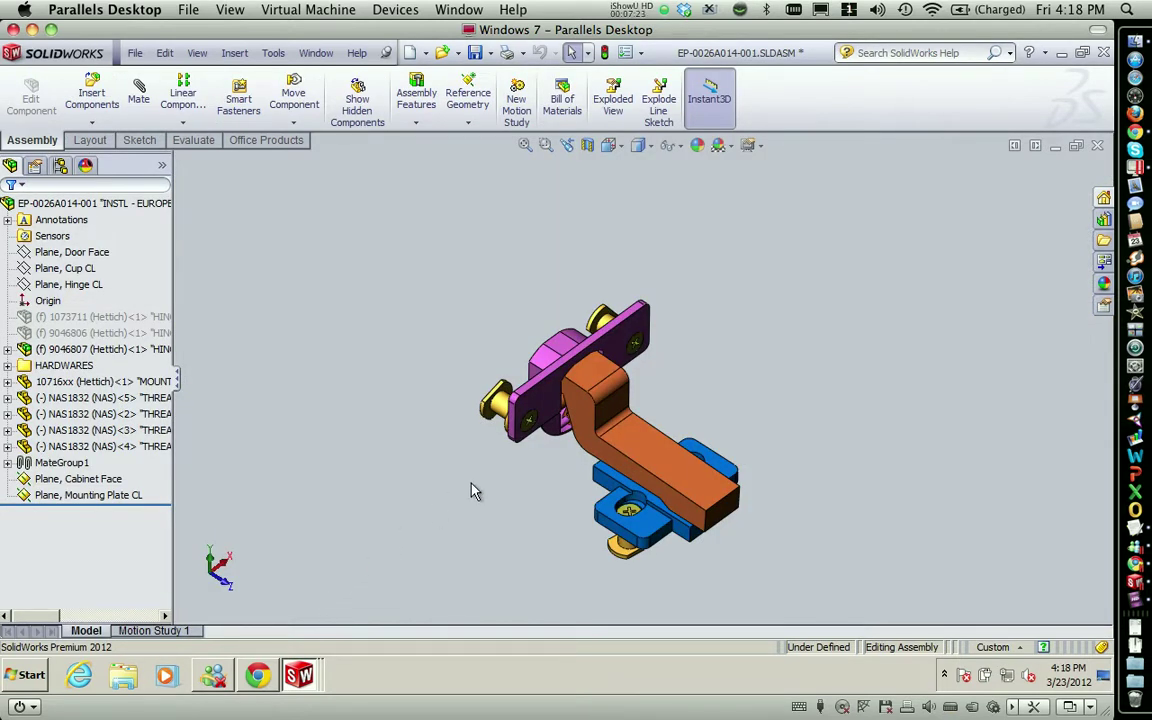
- Insert the open NAS1832 part with Insert Components and place it beside the hinge plate
{"action": "left_click", "coordinate": [94, 123]}
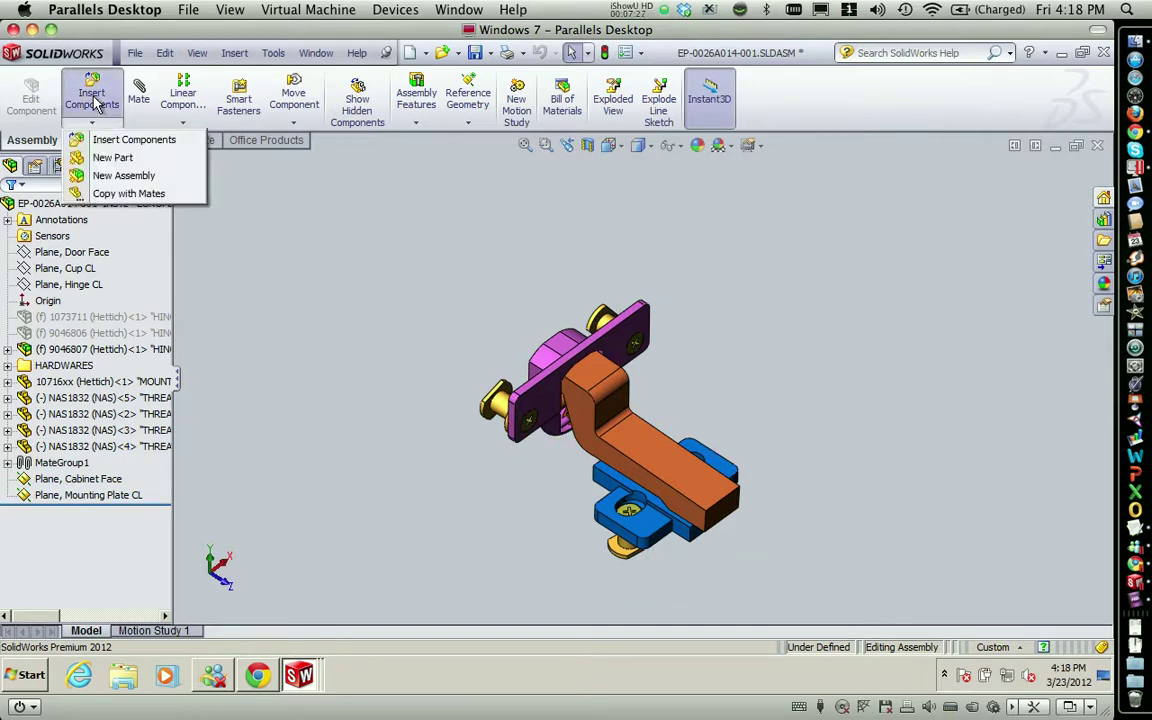
{"action": "left_click", "coordinate": [96, 104]}
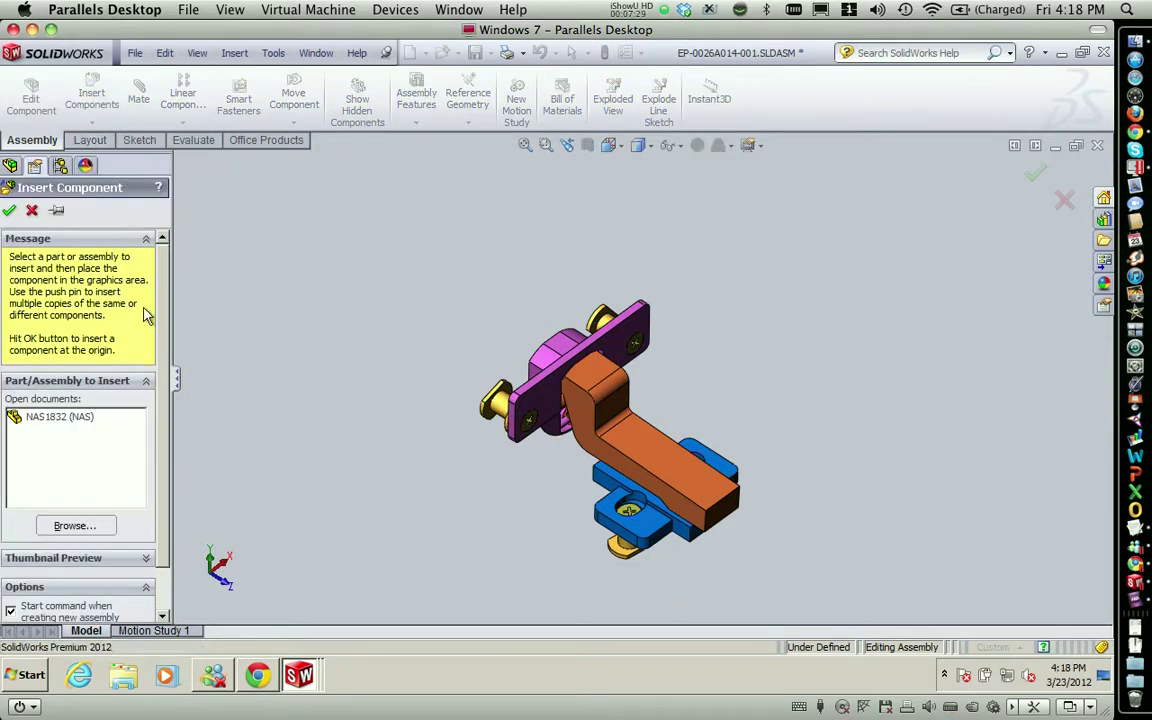
{"action": "left_click", "coordinate": [81, 424]}
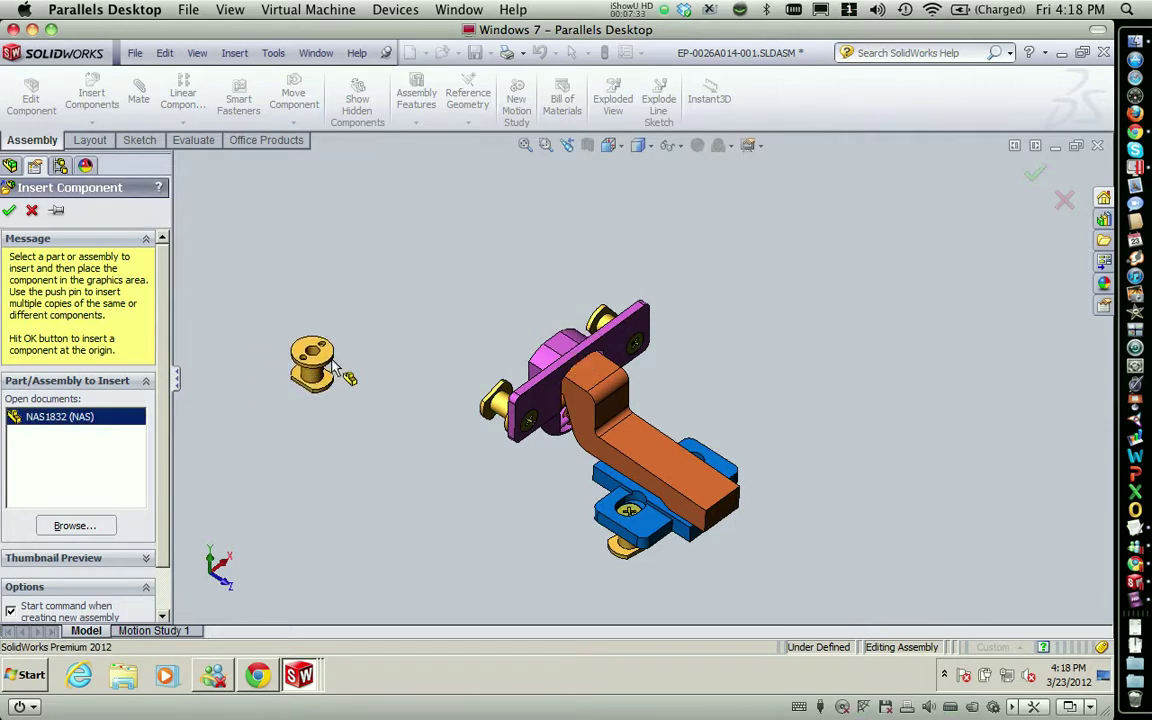
{"action": "left_click", "coordinate": [530, 338]}
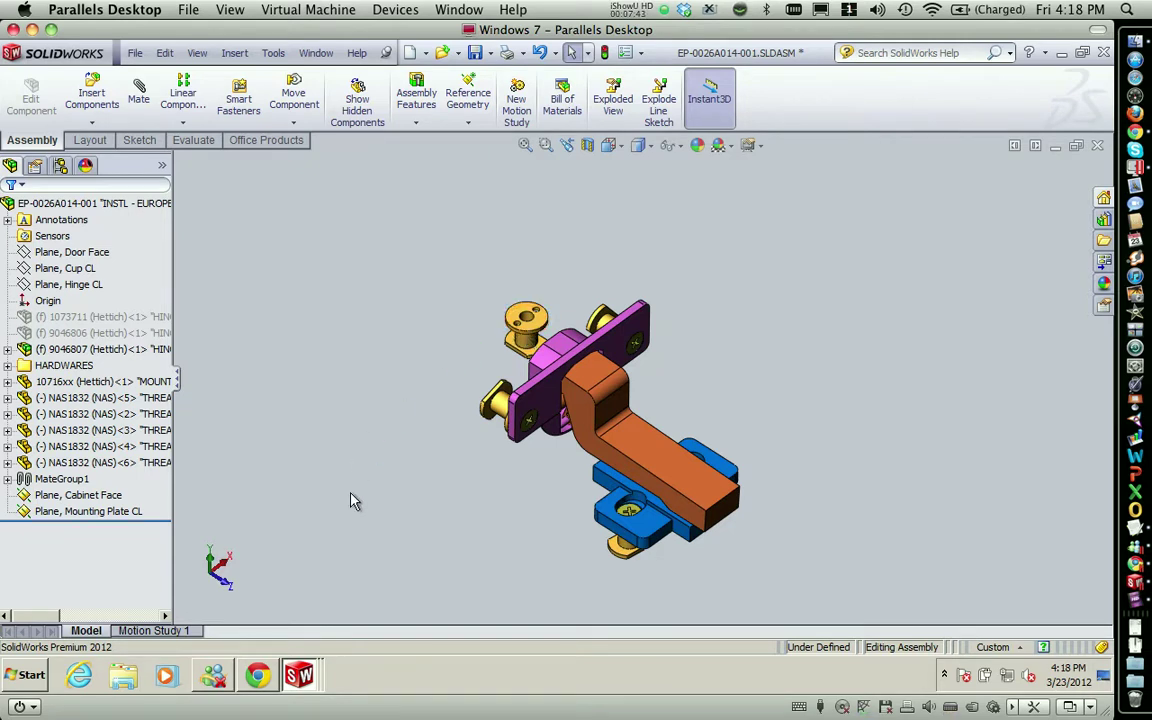
{"action": "mouse_move", "coordinate": [297, 662]}
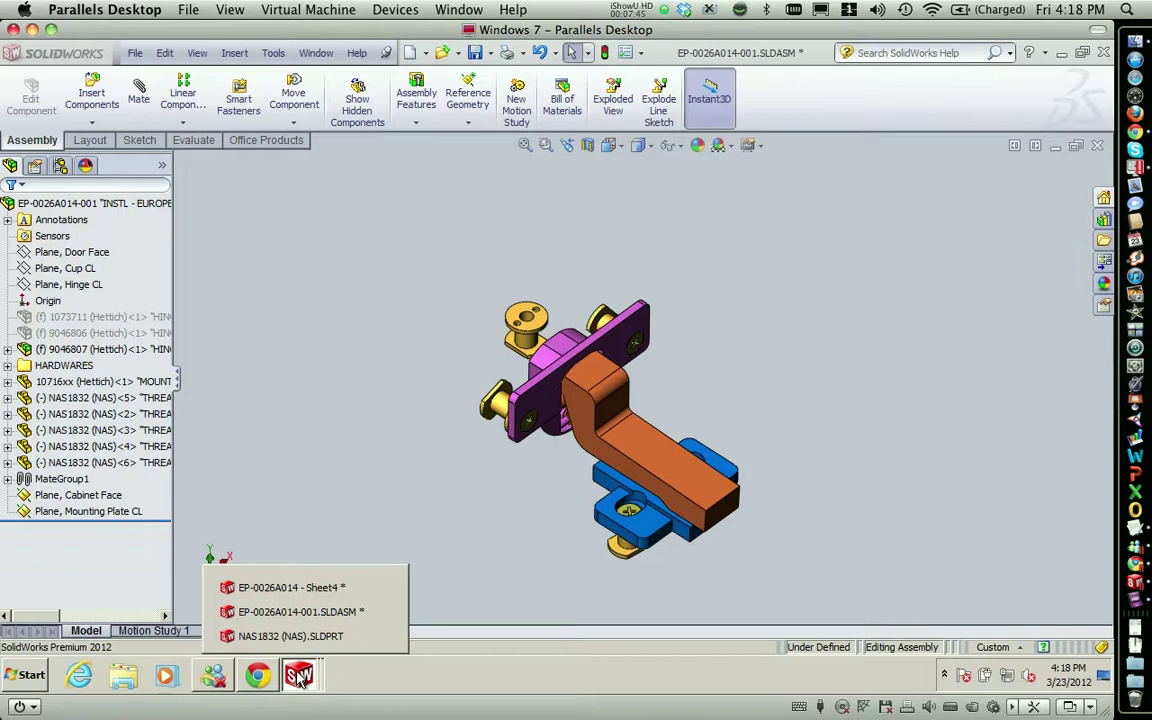
- Bring the EP-0026A014 Sheet4 drawing forward from the taskbar list, retrying when SolidWorks stalls
{"action": "left_click", "coordinate": [321, 588]}
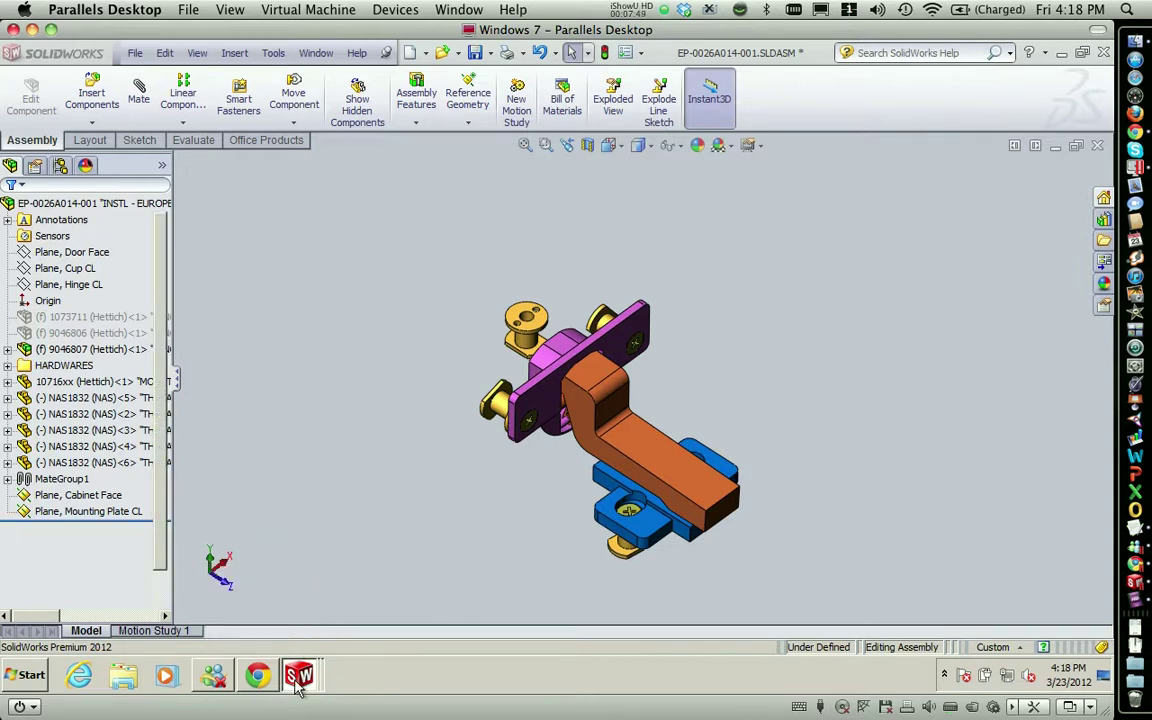
{"action": "mouse_move", "coordinate": [298, 674]}
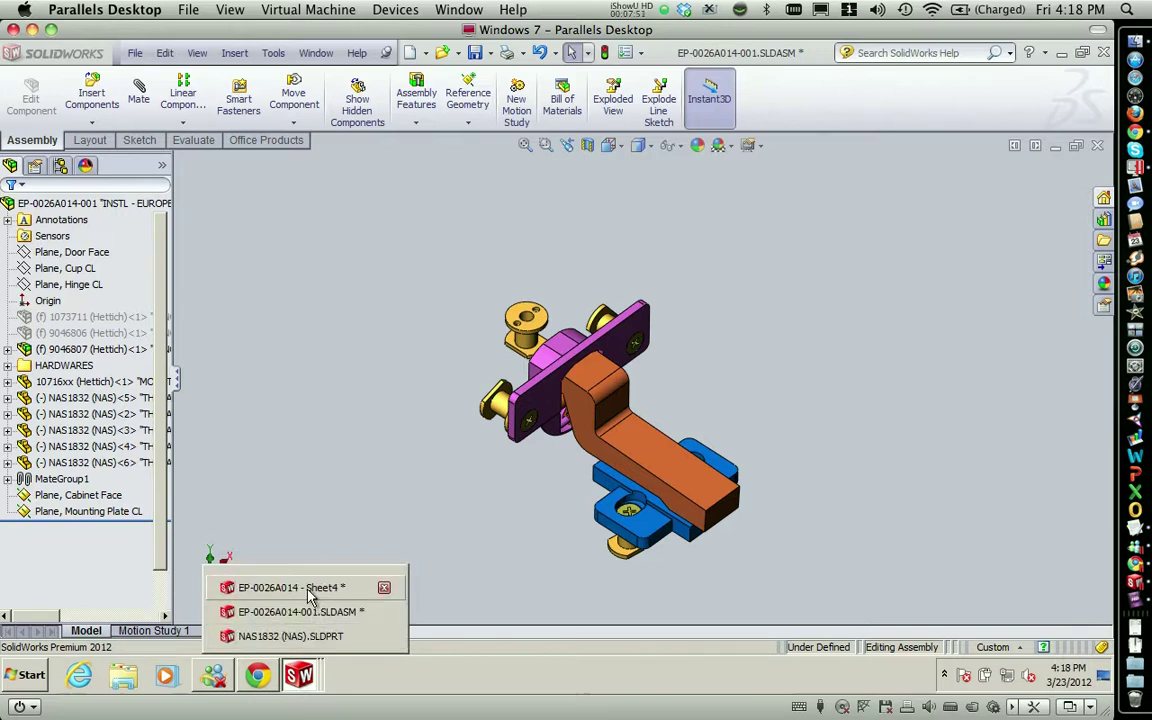
{"action": "left_click", "coordinate": [308, 591]}
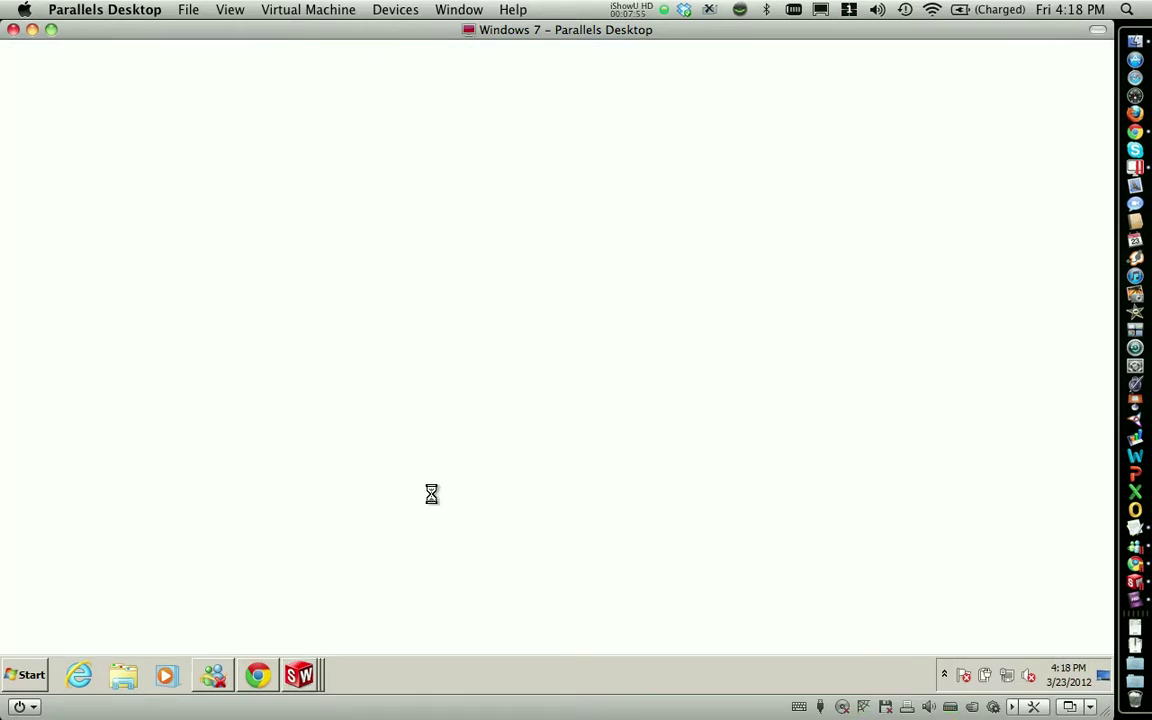
{"action": "mouse_move", "coordinate": [304, 678]}
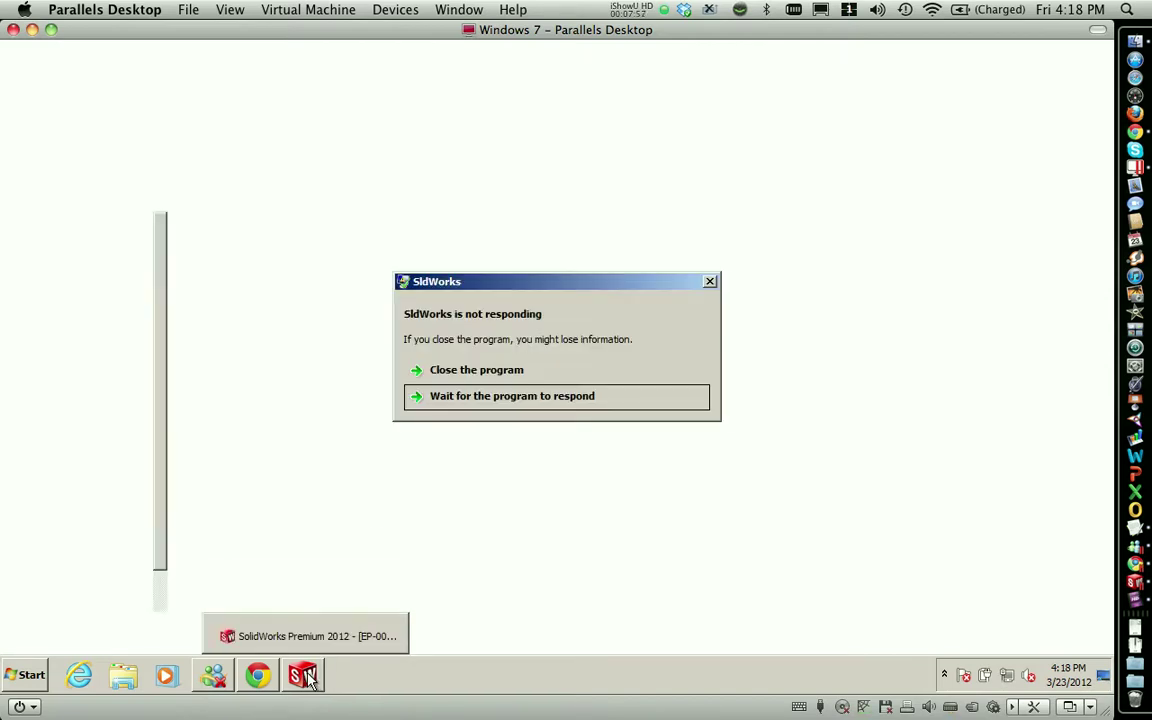
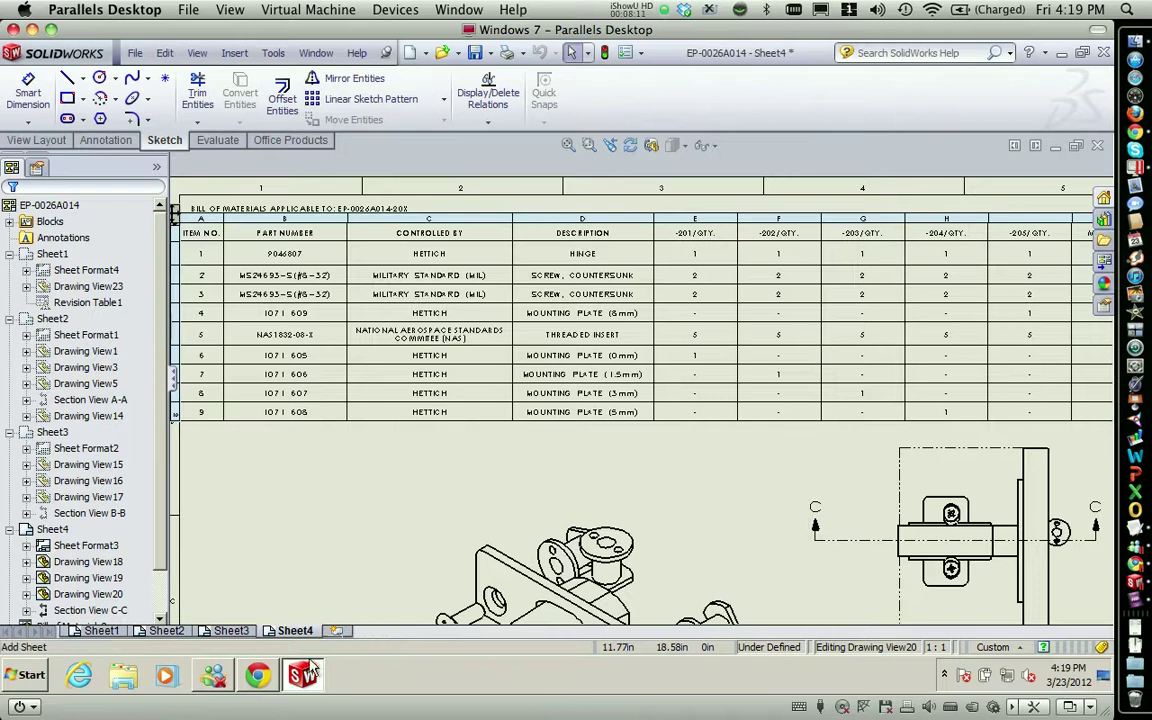
- Save all open SolidWorks documents and confirm updating views on inactive sheets
{"action": "left_click", "coordinate": [258, 676]}
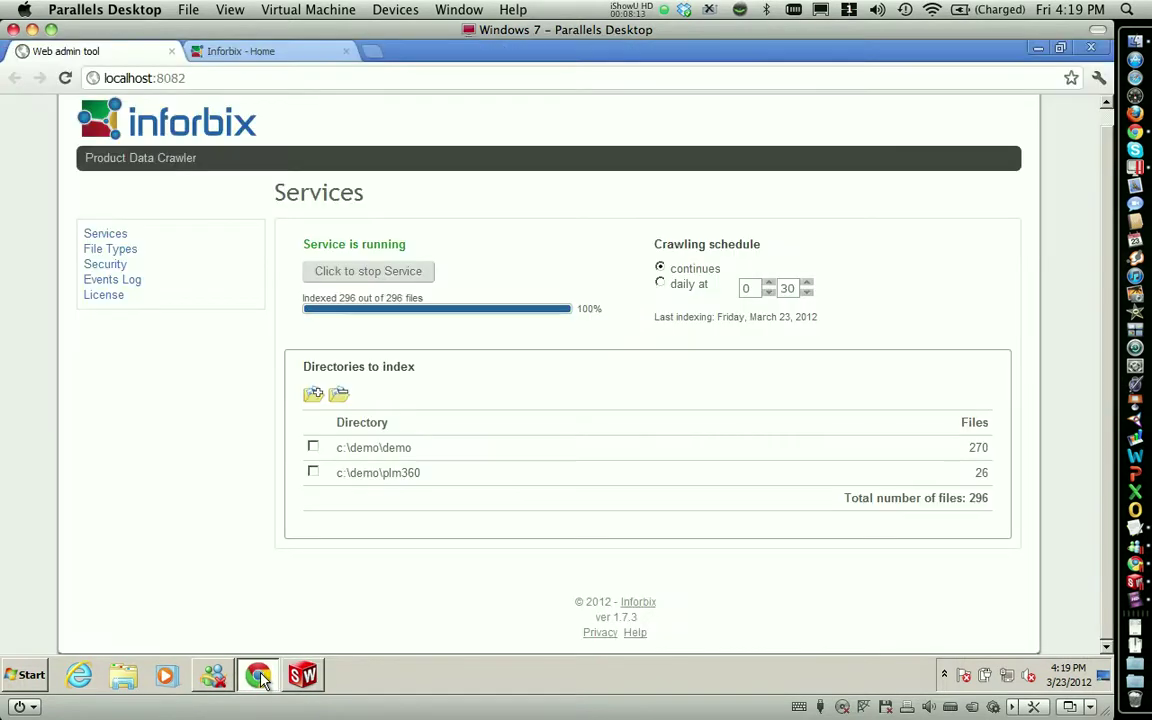
{"action": "left_click", "coordinate": [258, 676]}
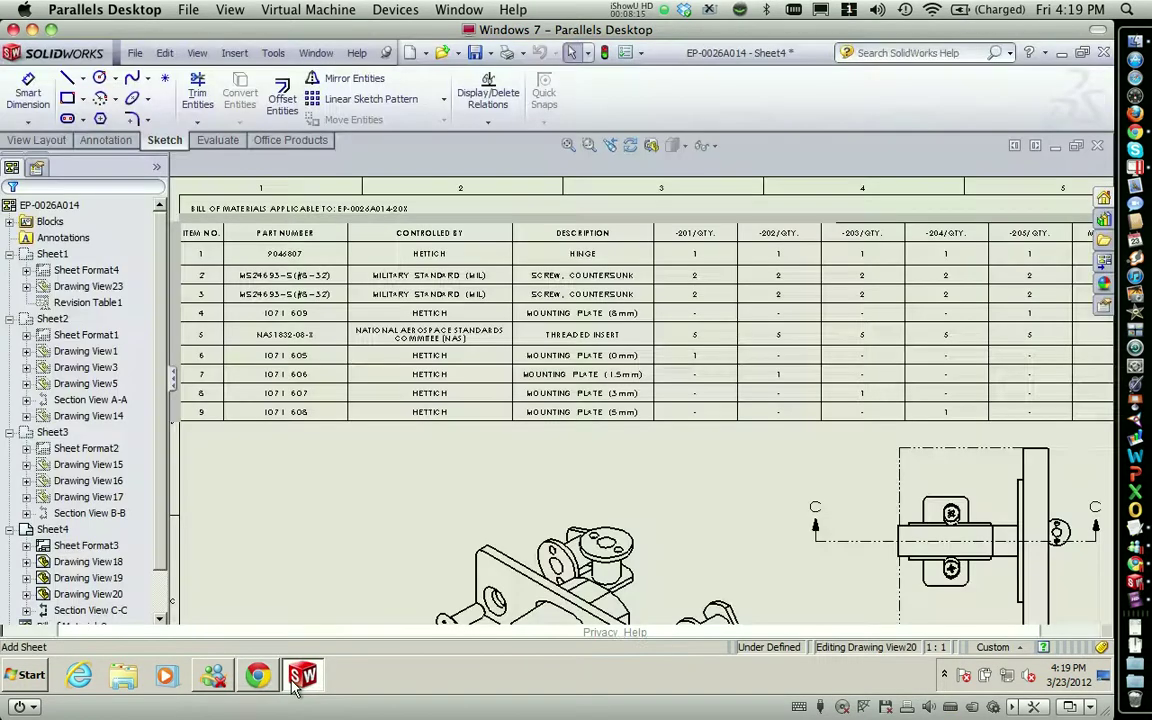
{"action": "left_click", "coordinate": [135, 55]}
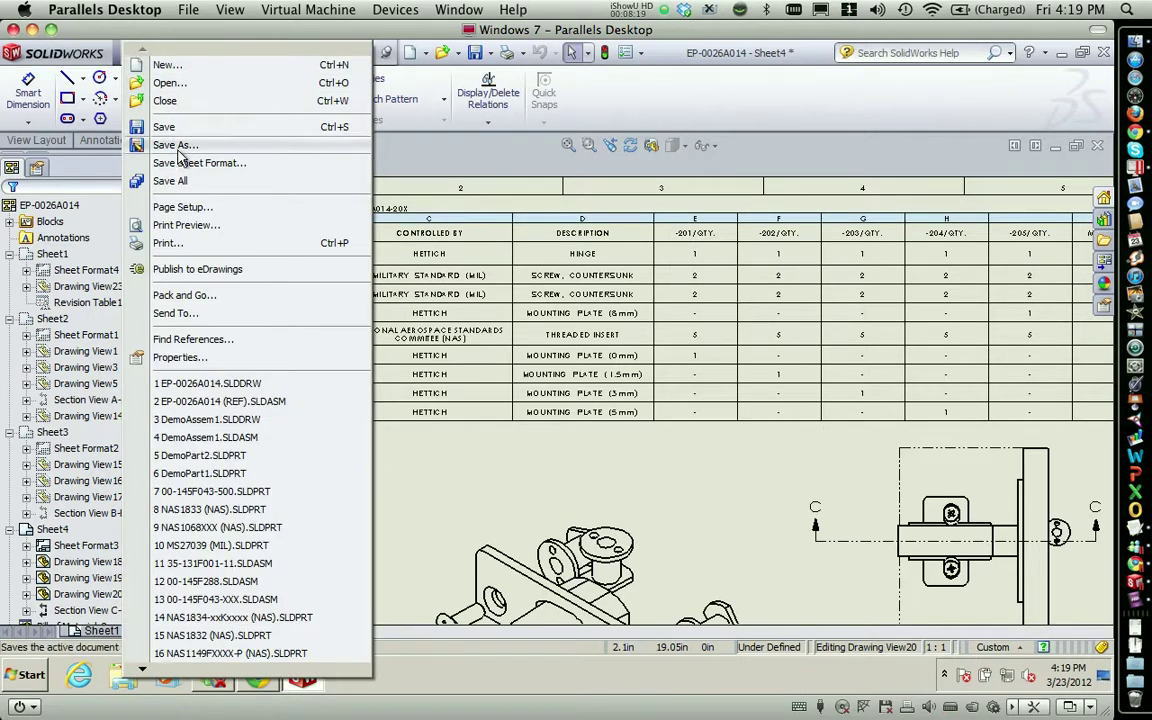
{"action": "left_click", "coordinate": [170, 181]}
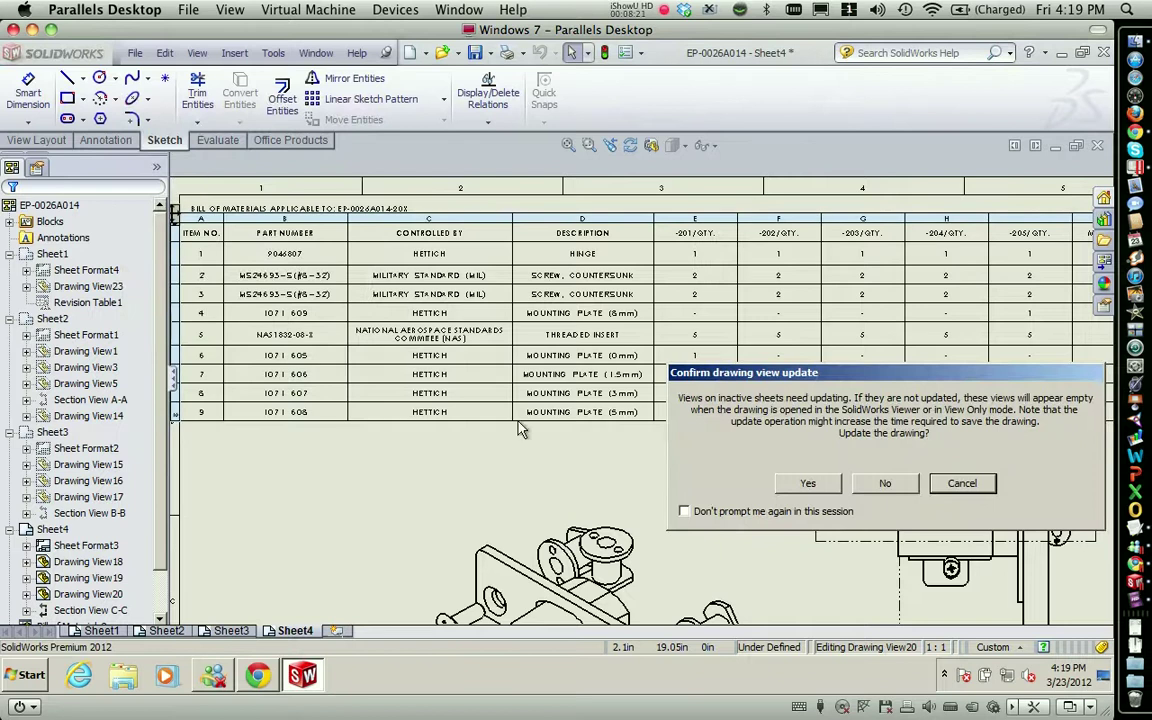
{"action": "left_click", "coordinate": [803, 485]}
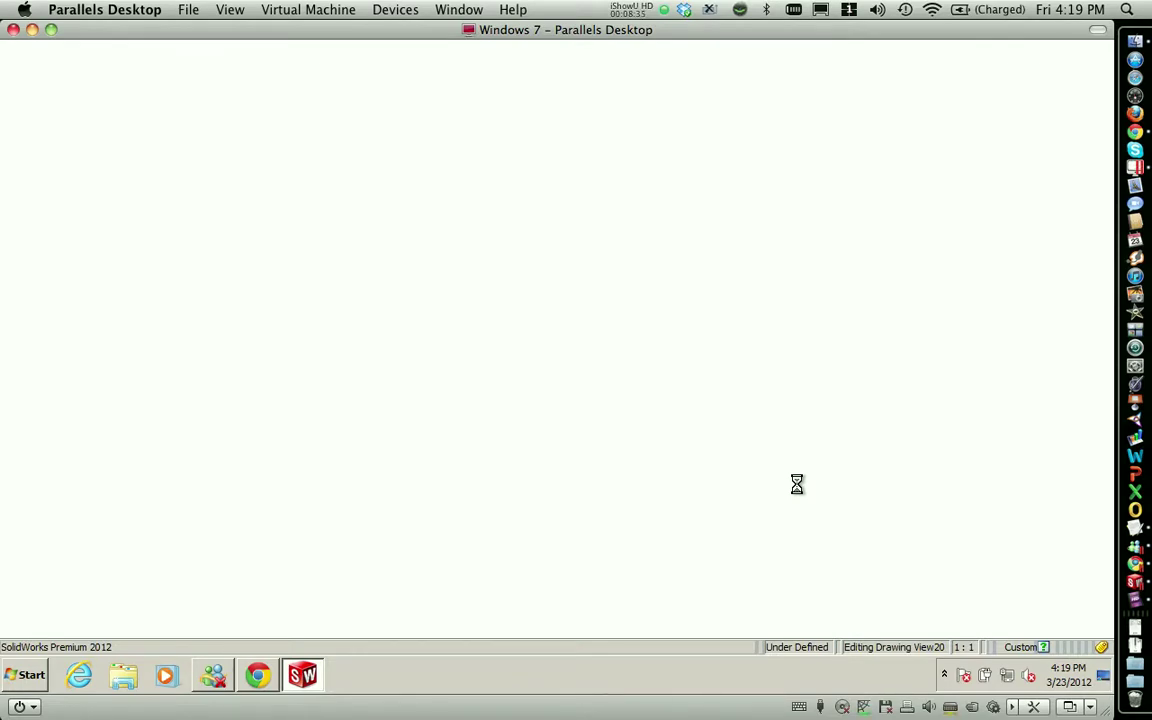
- Check the Inforbix crawler's re-indexing progress after the save, reaching 296 of 296 files
{"action": "left_click", "coordinate": [260, 680]}
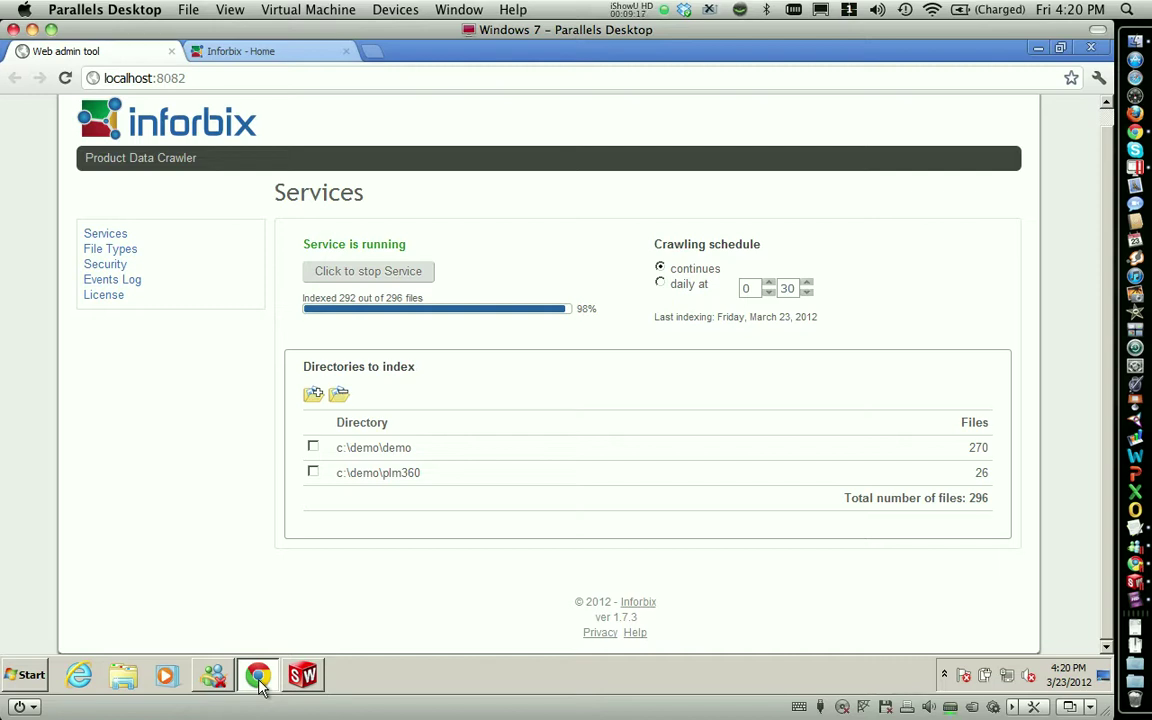
{"action": "left_click", "coordinate": [305, 676]}
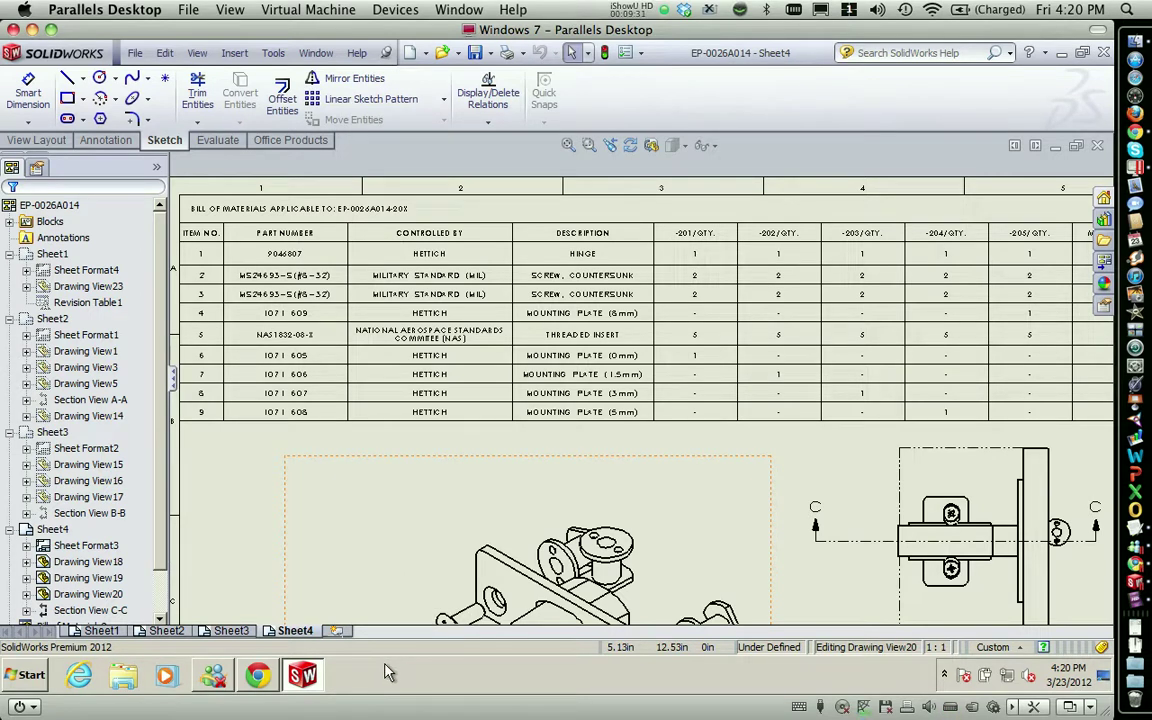
{"action": "left_click", "coordinate": [266, 678]}
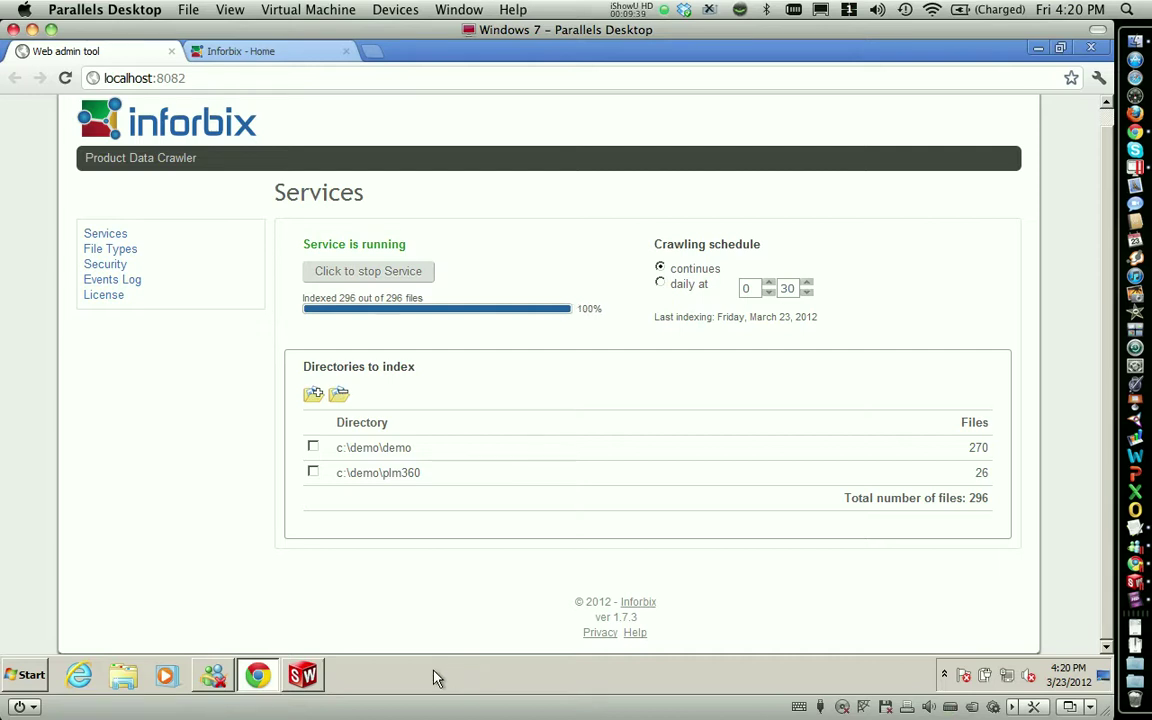
- Bring up the crawler Services page showing 296 files indexed (270 demo, 26 plm360)
{"action": "left_click", "coordinate": [312, 679]}
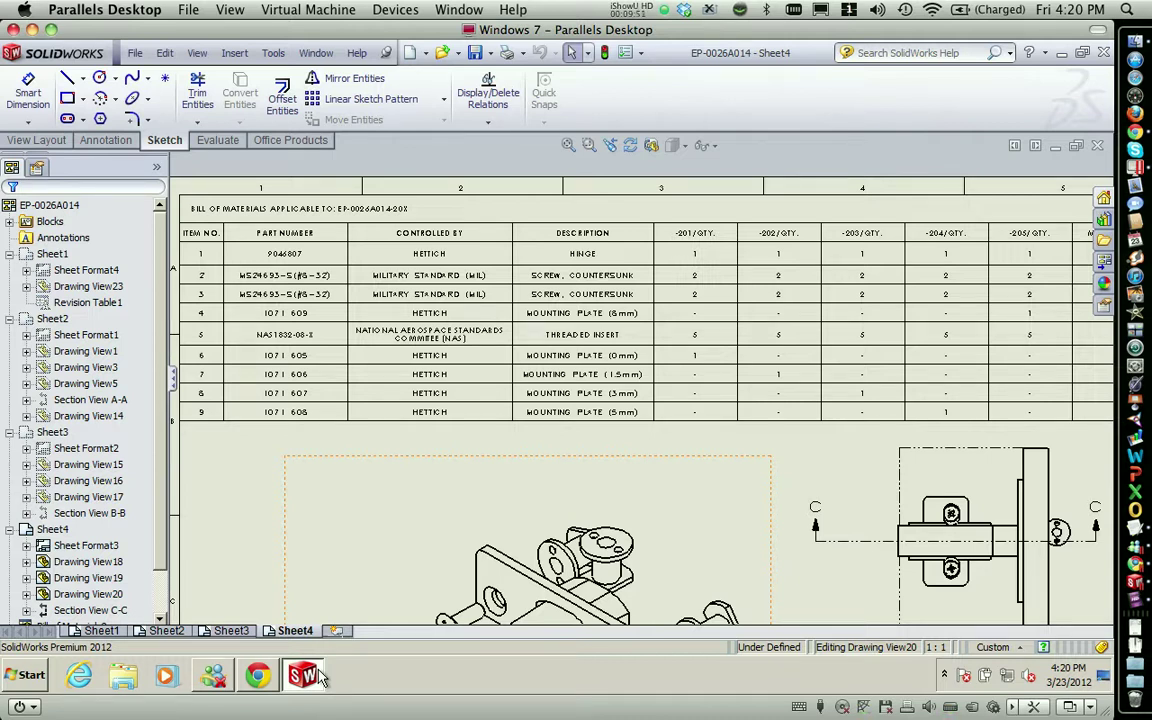
{"action": "left_click", "coordinate": [258, 678]}
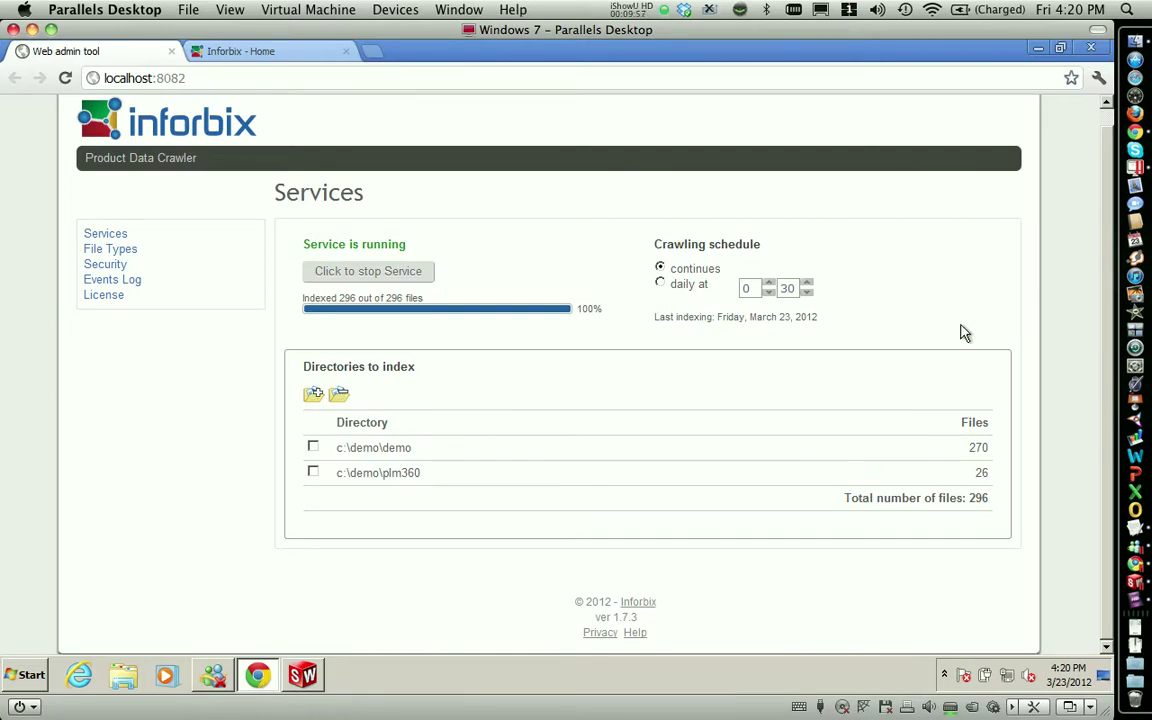
- Reload the Inforbix ep-0026a014-BOM table until threaded insert quantities read 5, then return to PLM 360
{"action": "left_click", "coordinate": [1130, 136]}
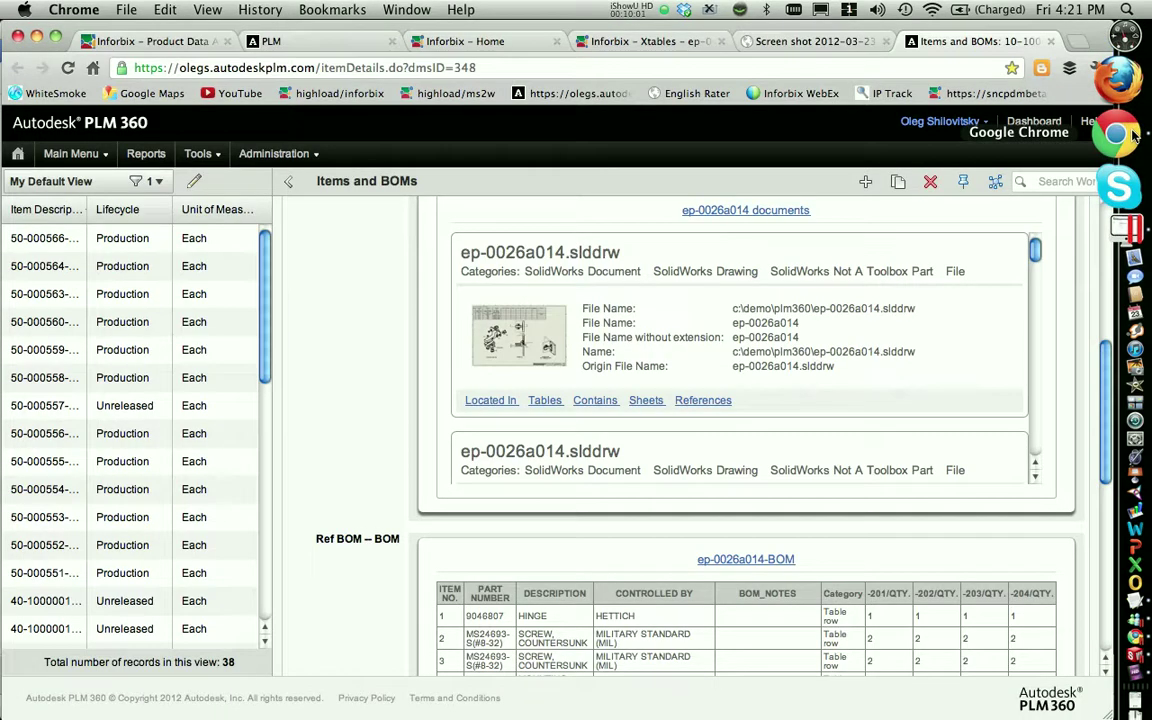
{"action": "scroll", "coordinate": [885, 315], "scroll_direction": "up", "scroll_amount": 1}
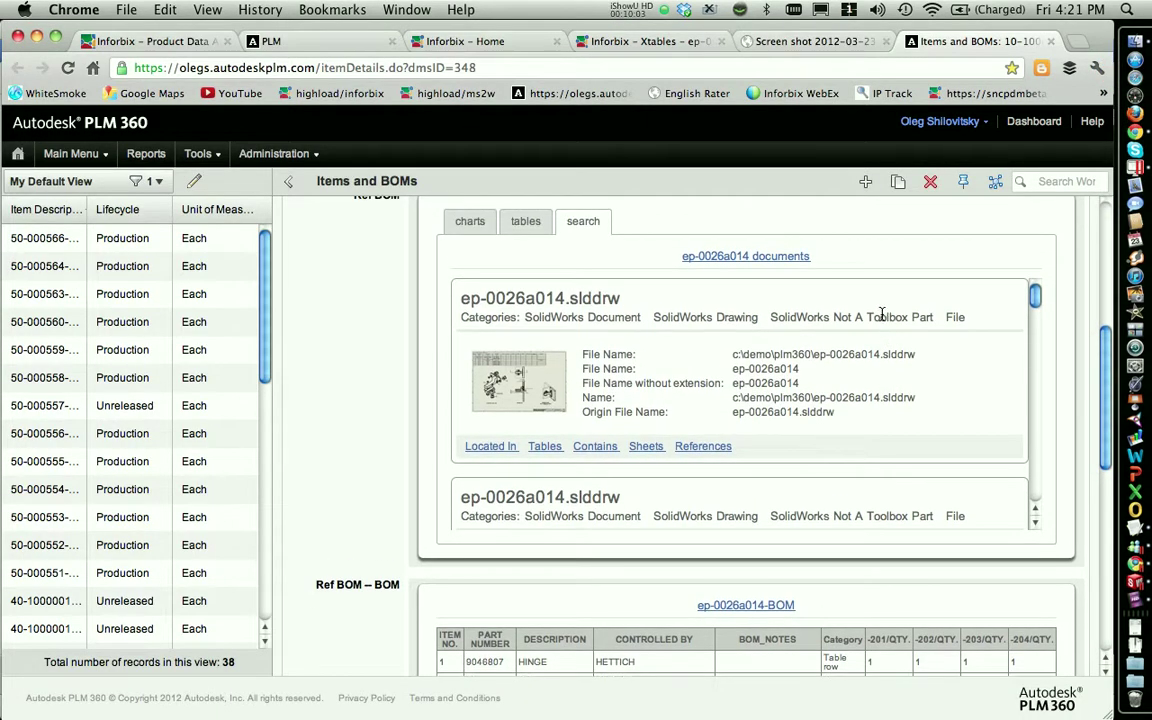
{"action": "left_click", "coordinate": [637, 45]}
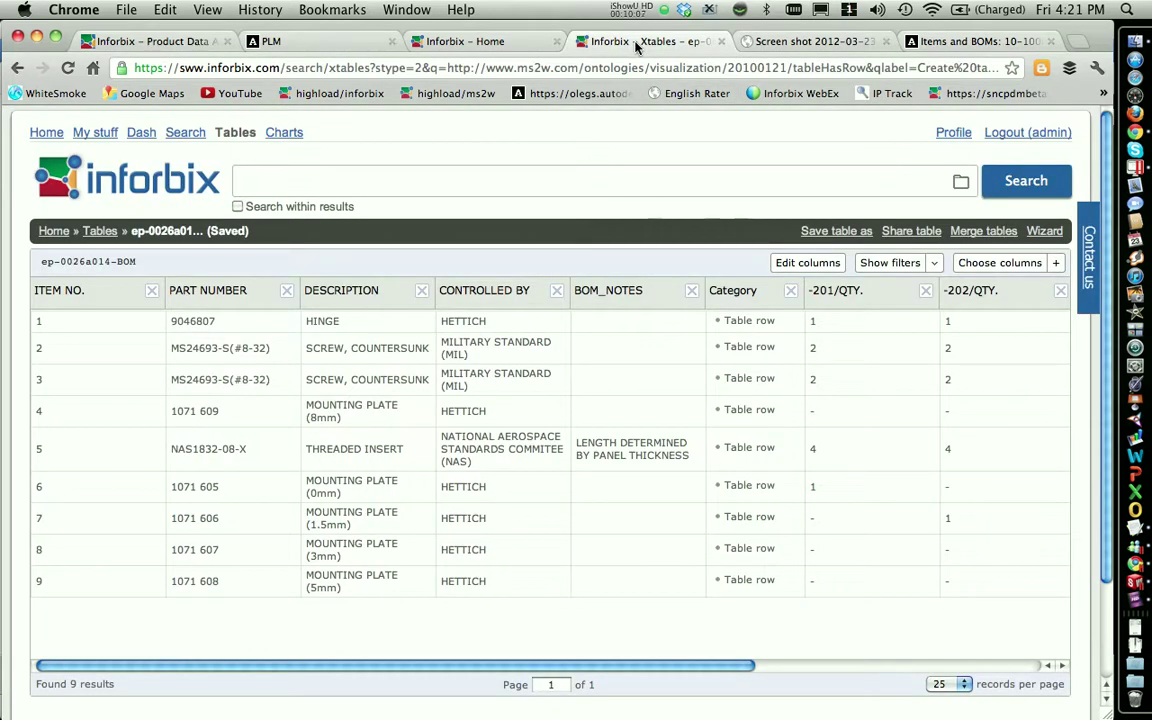
{"action": "left_click", "coordinate": [67, 68]}
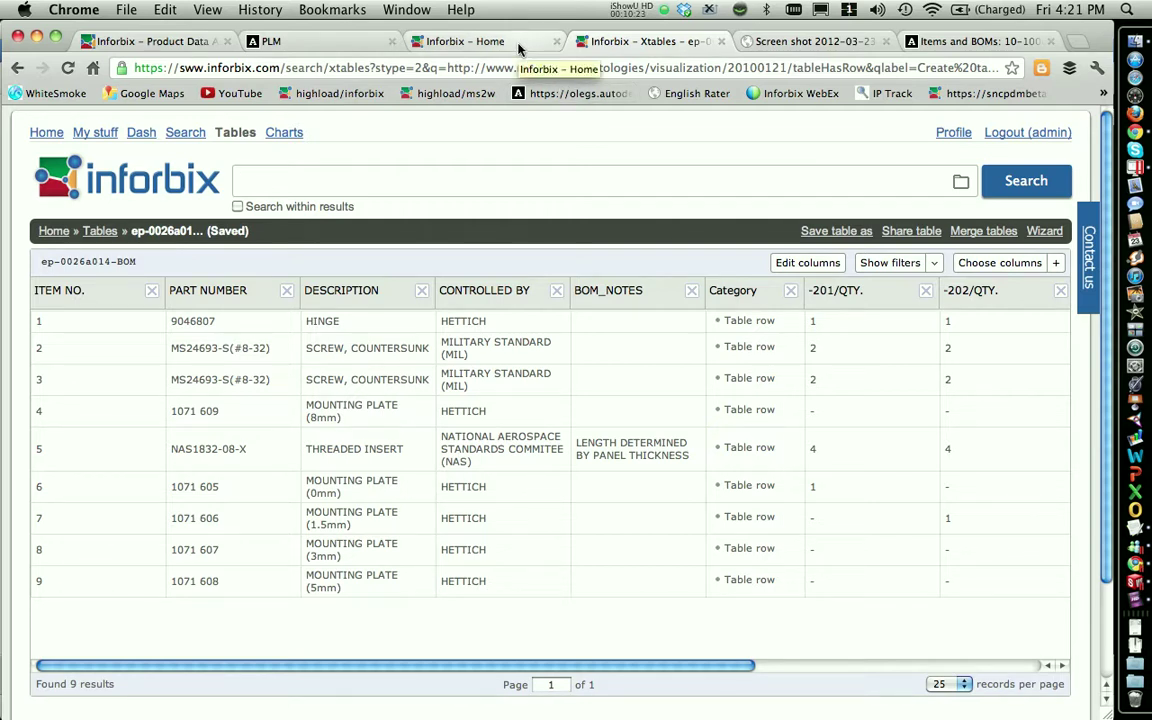
{"action": "left_click", "coordinate": [70, 67]}
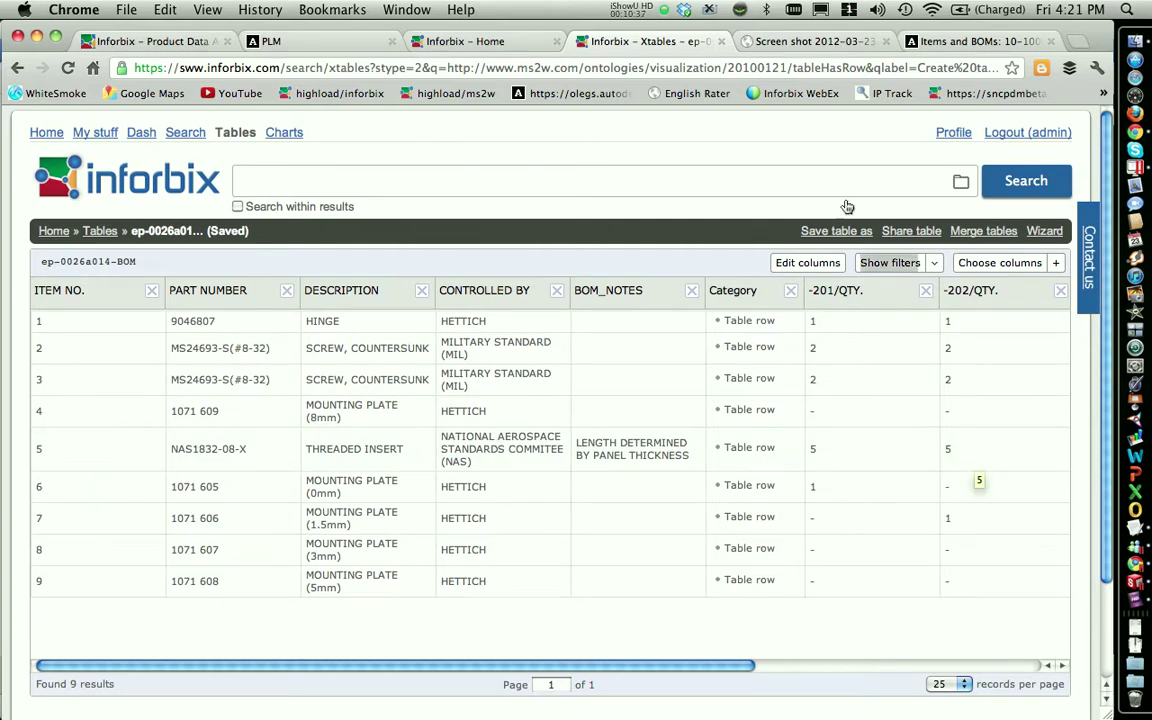
{"action": "left_click", "coordinate": [911, 48]}
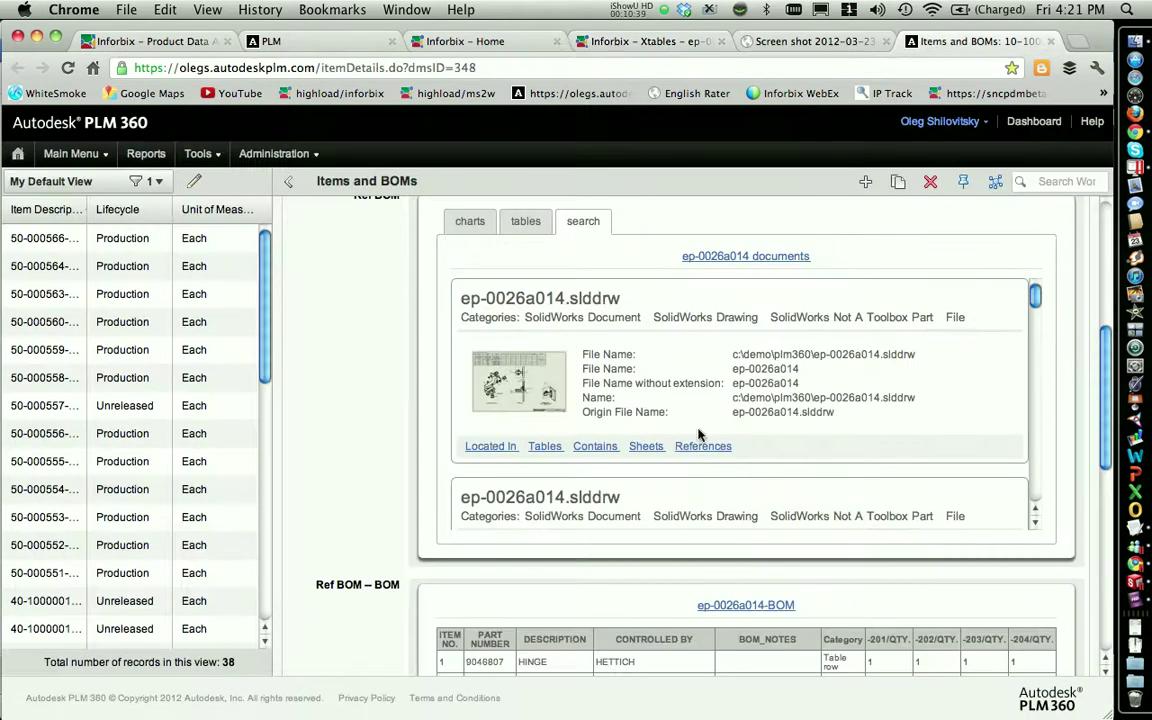
- Reload the PLM 360 item page for ep-0026a014
{"action": "scroll", "coordinate": [698, 434], "scroll_direction": "up", "scroll_amount": 1}
{"action": "scroll", "coordinate": [698, 434], "scroll_direction": "down", "scroll_amount": 2}
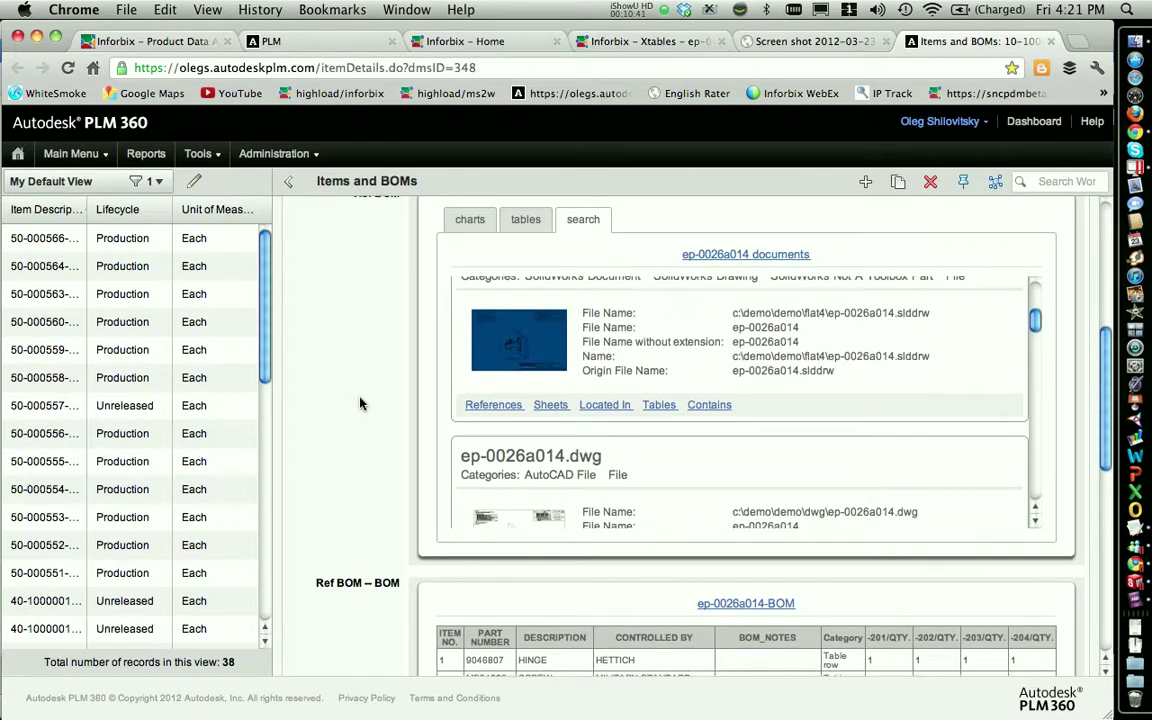
{"action": "scroll", "coordinate": [361, 402], "scroll_direction": "down", "scroll_amount": 3}
{"action": "left_click", "coordinate": [67, 68]}
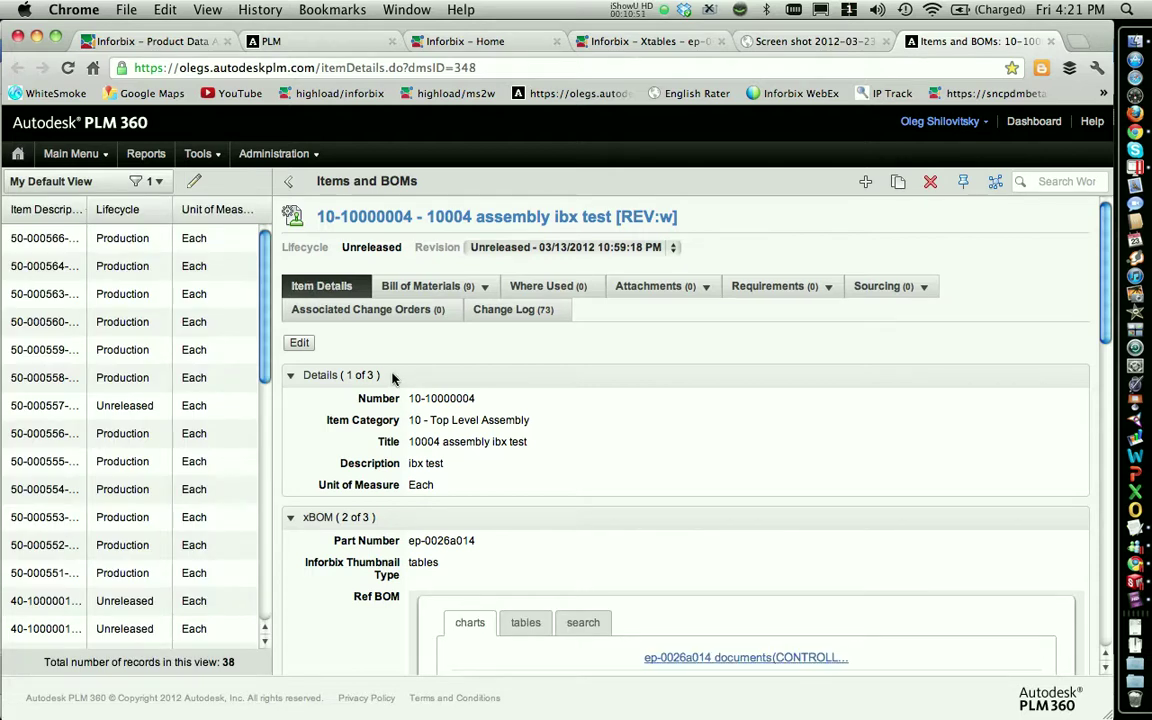
- Import the nine Ref BOM rows from Item Details into the item's bill of materials
{"action": "scroll", "coordinate": [385, 366], "scroll_direction": "down", "scroll_amount": 3}
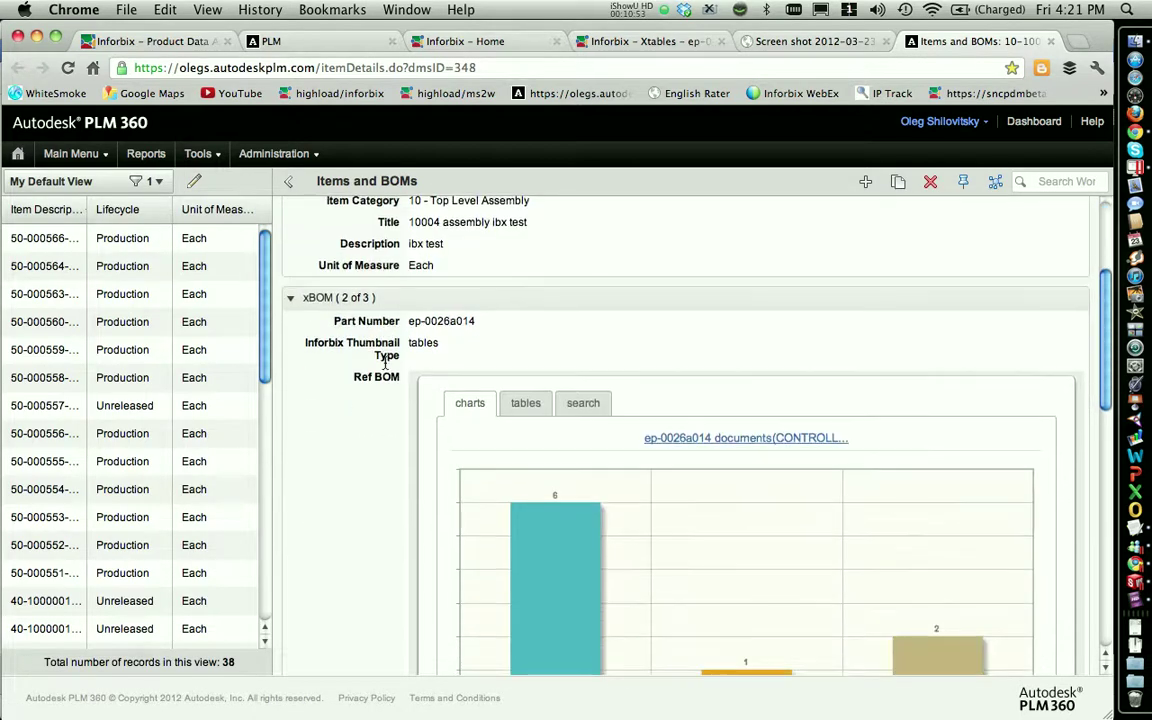
{"action": "scroll", "coordinate": [385, 364], "scroll_direction": "down", "scroll_amount": 5}
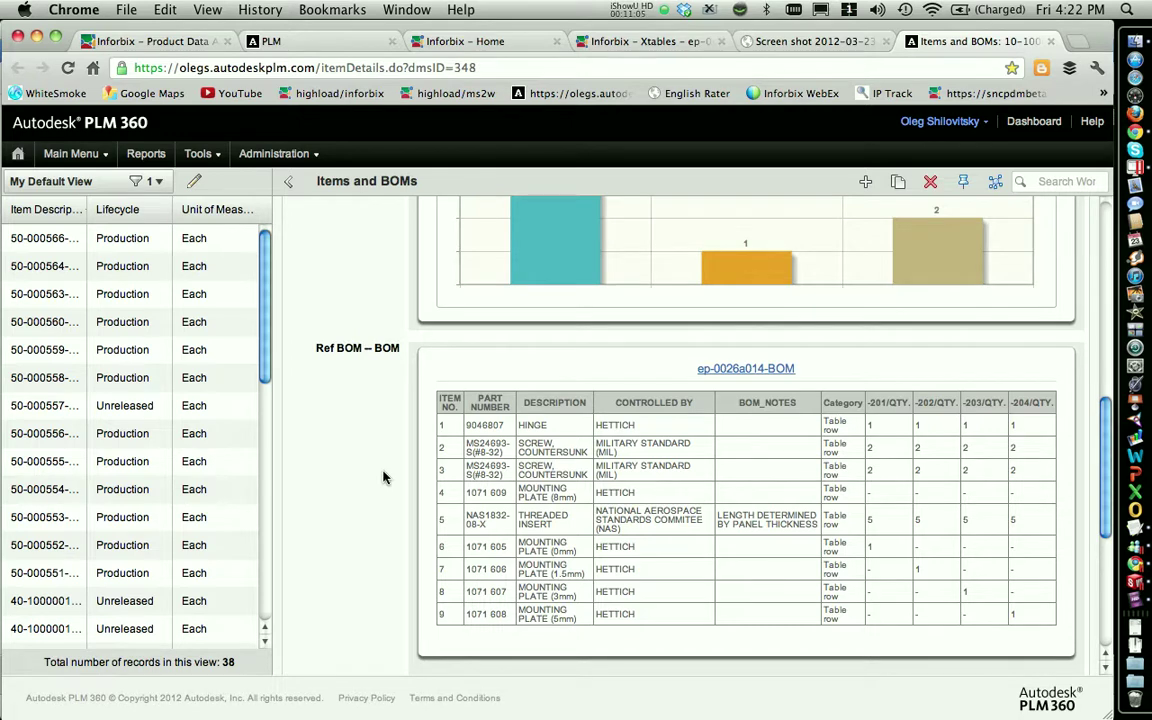
{"action": "scroll", "coordinate": [383, 477], "scroll_direction": "down", "scroll_amount": 2}
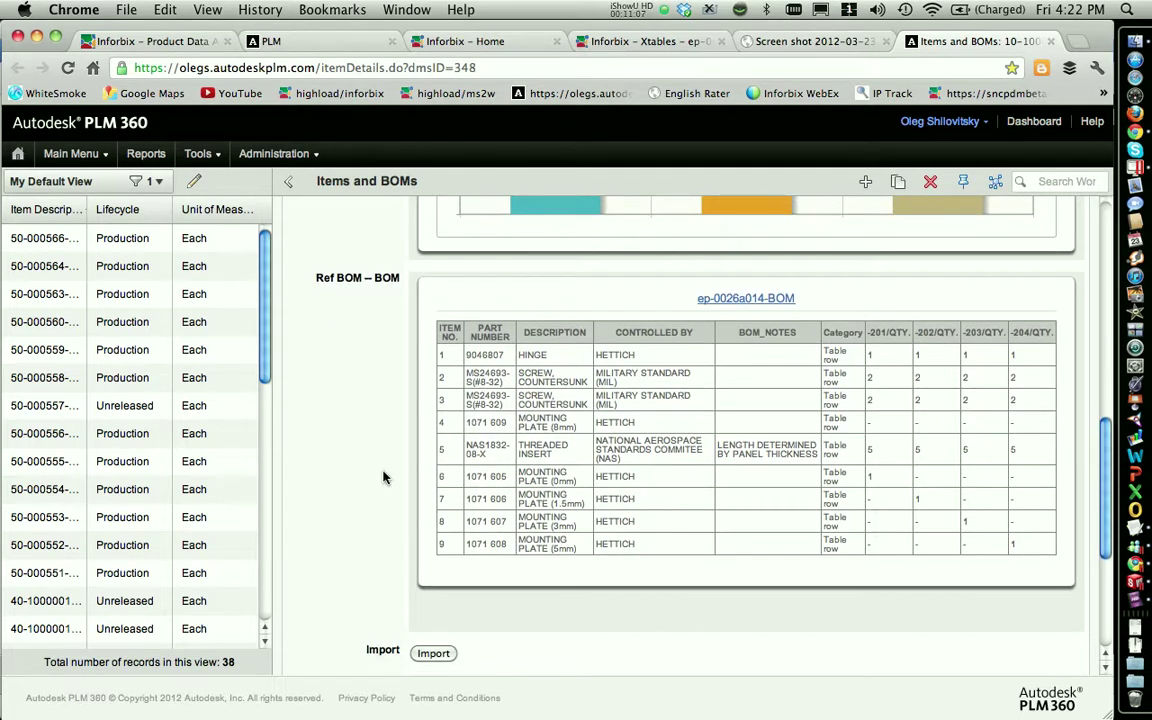
{"action": "scroll", "coordinate": [383, 477], "scroll_direction": "up", "scroll_amount": 1}
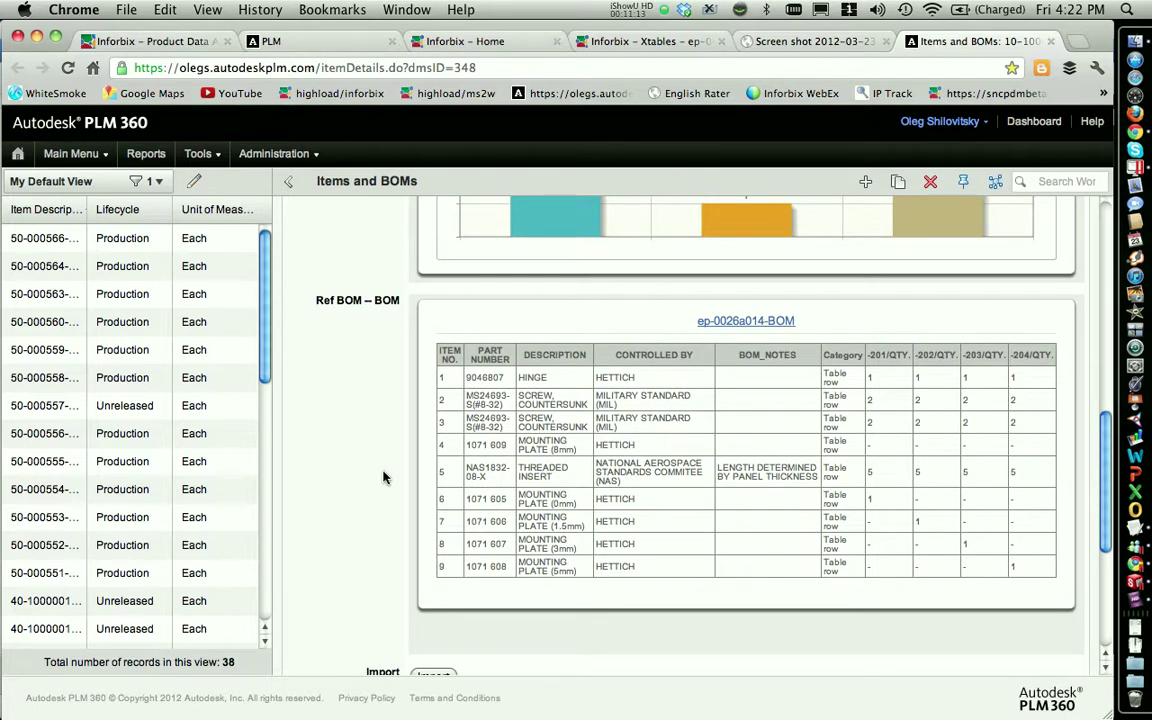
{"action": "scroll", "coordinate": [368, 489], "scroll_direction": "down", "scroll_amount": 2}
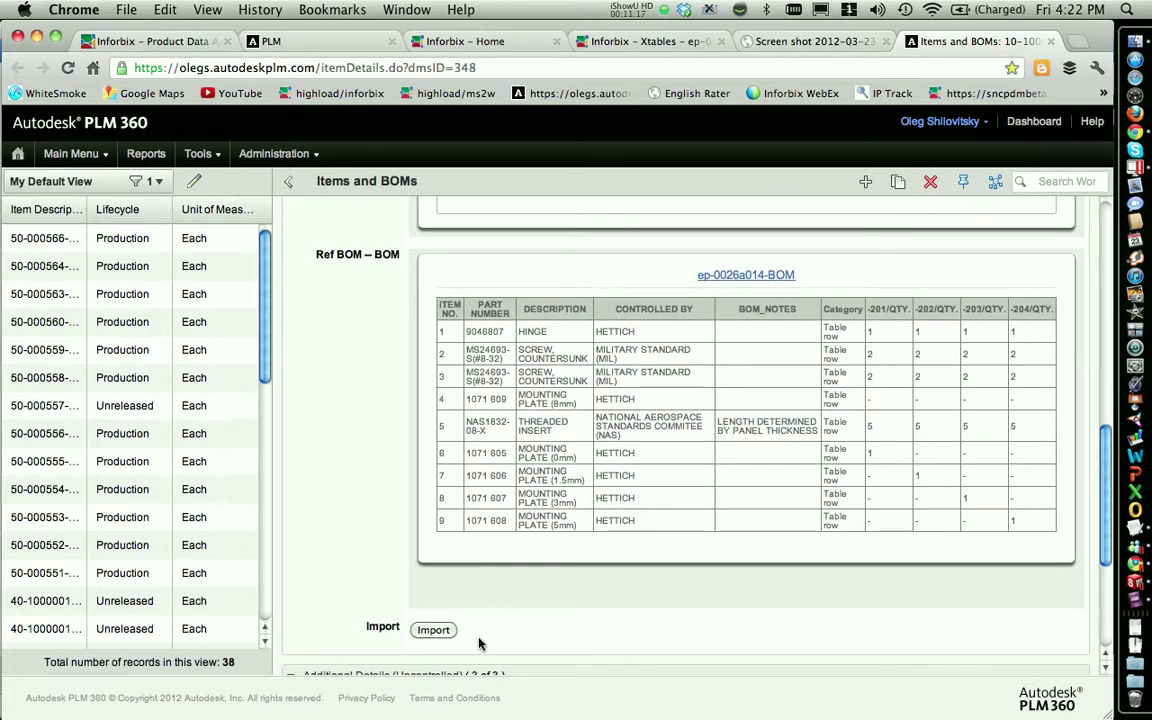
{"action": "left_click", "coordinate": [450, 632]}
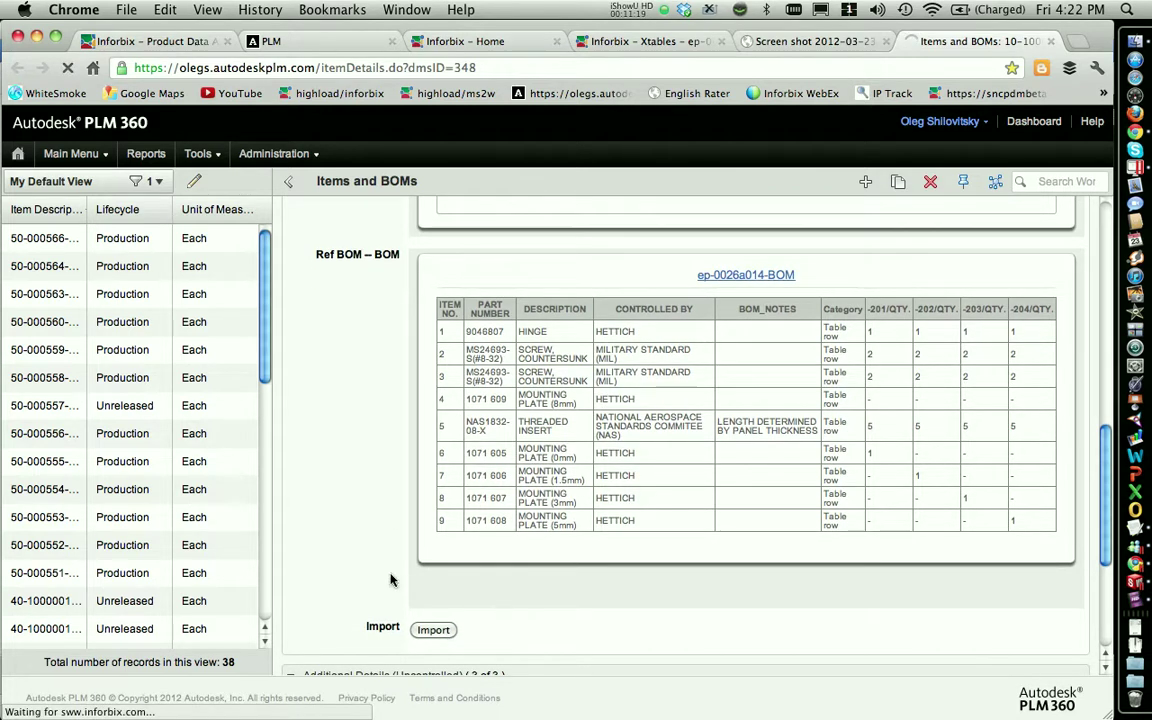
{"action": "scroll", "coordinate": [383, 568], "scroll_direction": "up", "scroll_amount": 1}
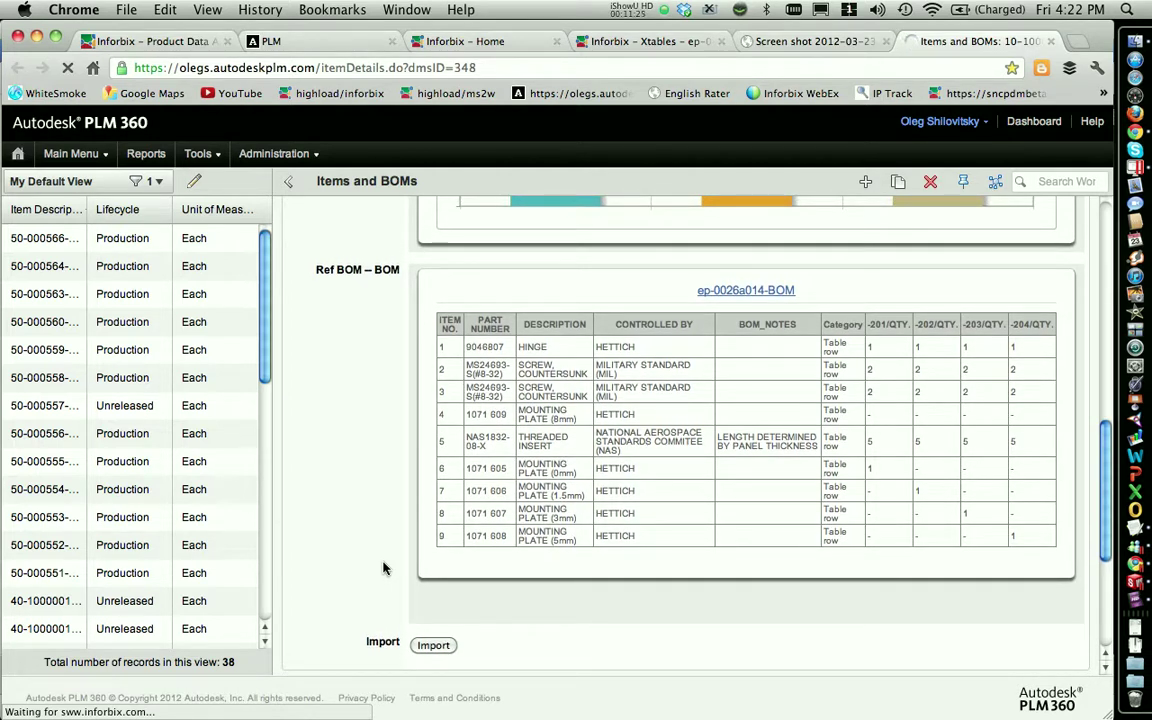
{"action": "scroll", "coordinate": [383, 568], "scroll_direction": "up", "scroll_amount": 3}
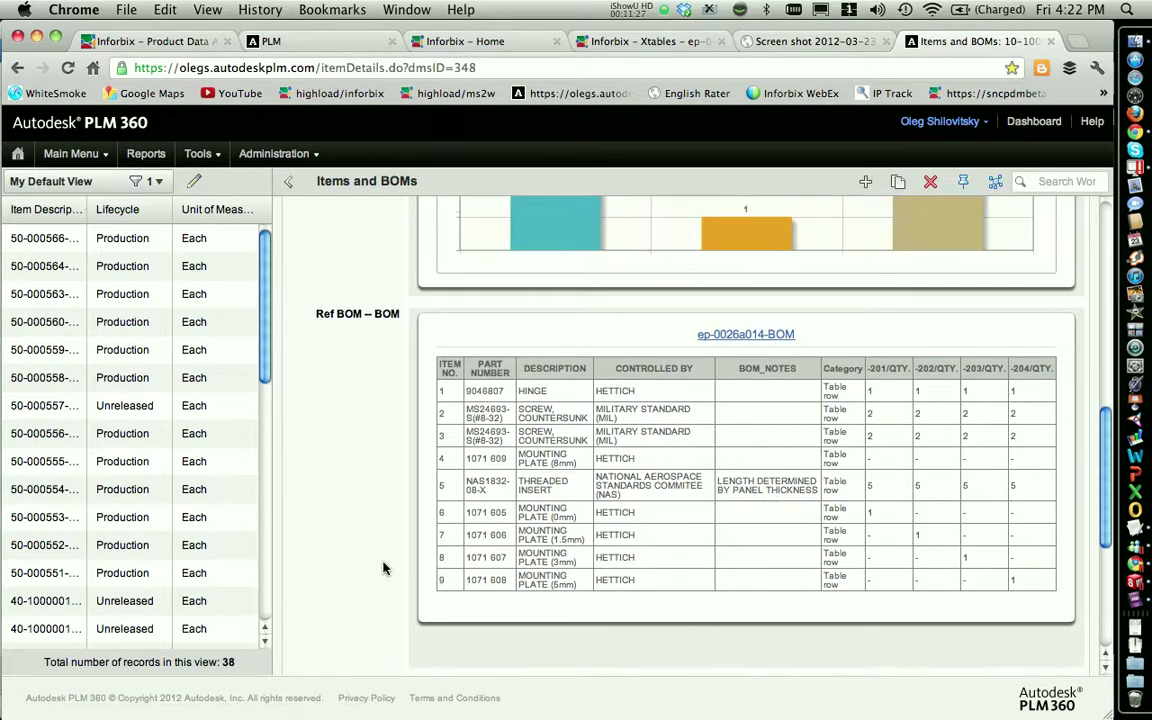
{"action": "scroll", "coordinate": [383, 568], "scroll_direction": "up", "scroll_amount": 5}
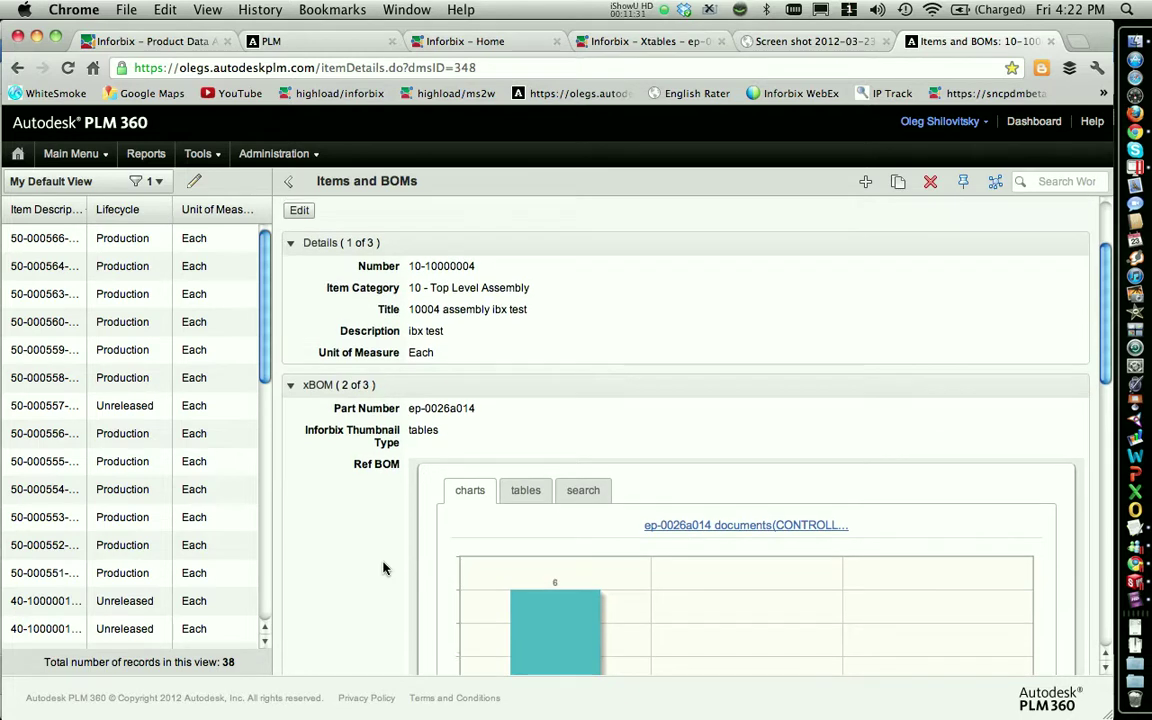
{"action": "scroll", "coordinate": [383, 566], "scroll_direction": "up", "scroll_amount": 4}
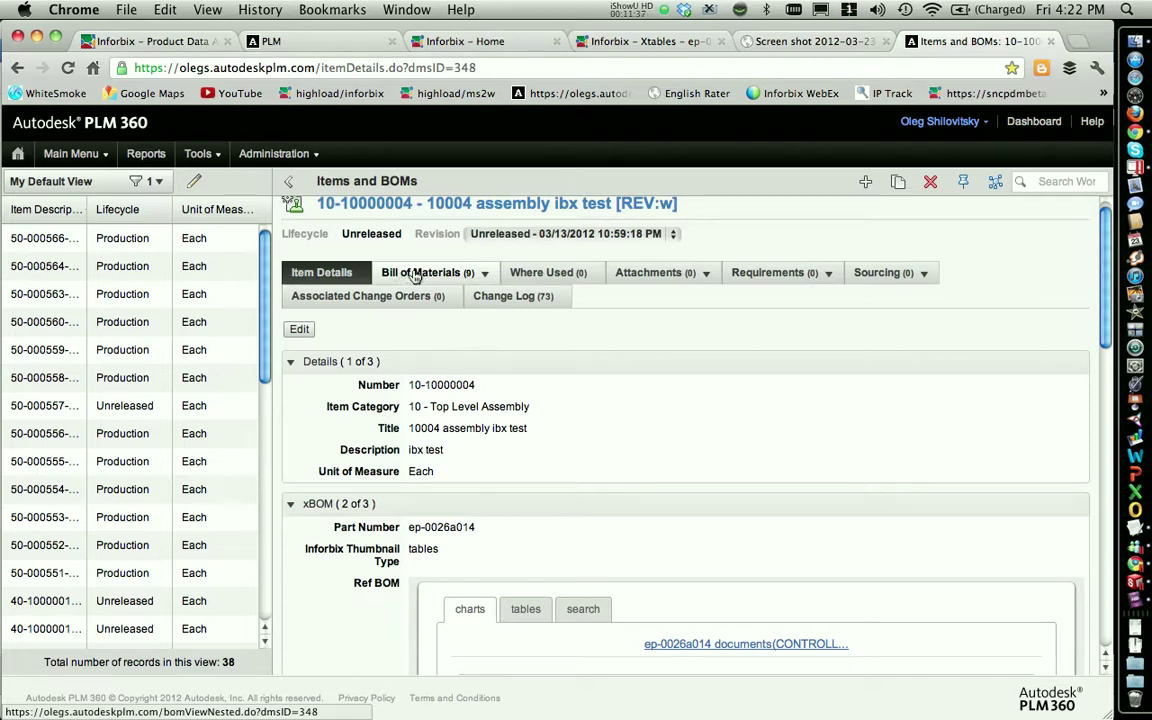
- Review the nine imported parts, rows 1.1–1.9, on the Bill of Materials tab
{"action": "left_click", "coordinate": [417, 273]}
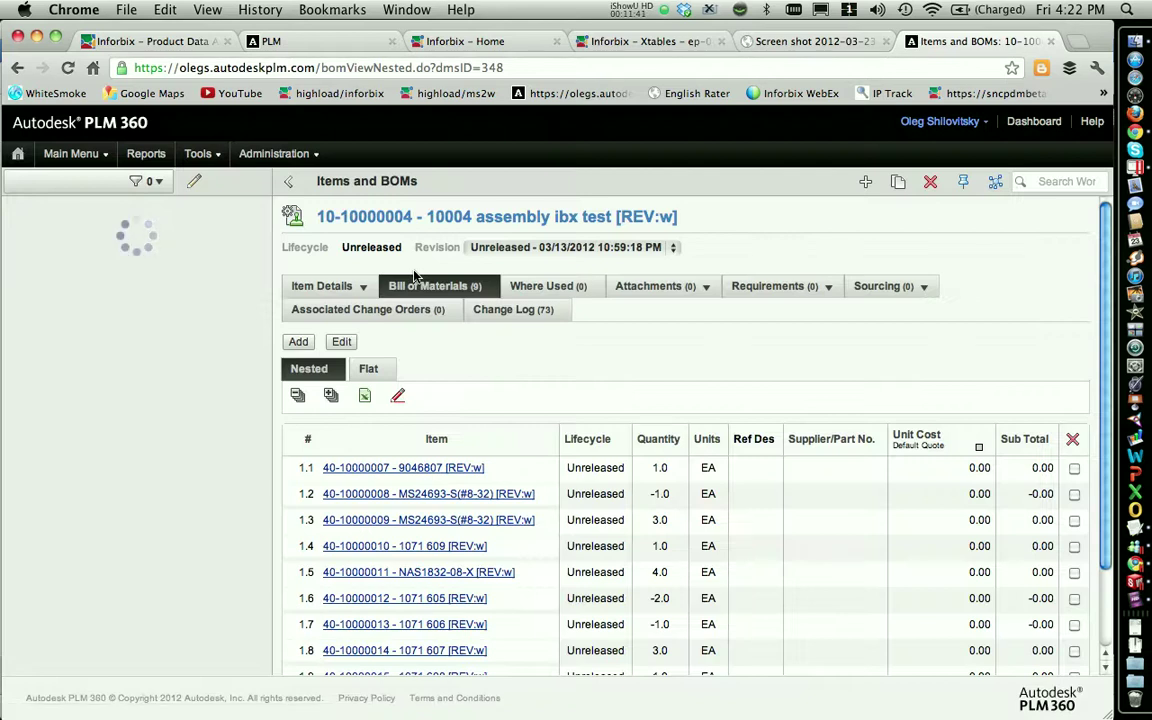
{"action": "scroll", "coordinate": [472, 392], "scroll_direction": "down", "scroll_amount": 2}
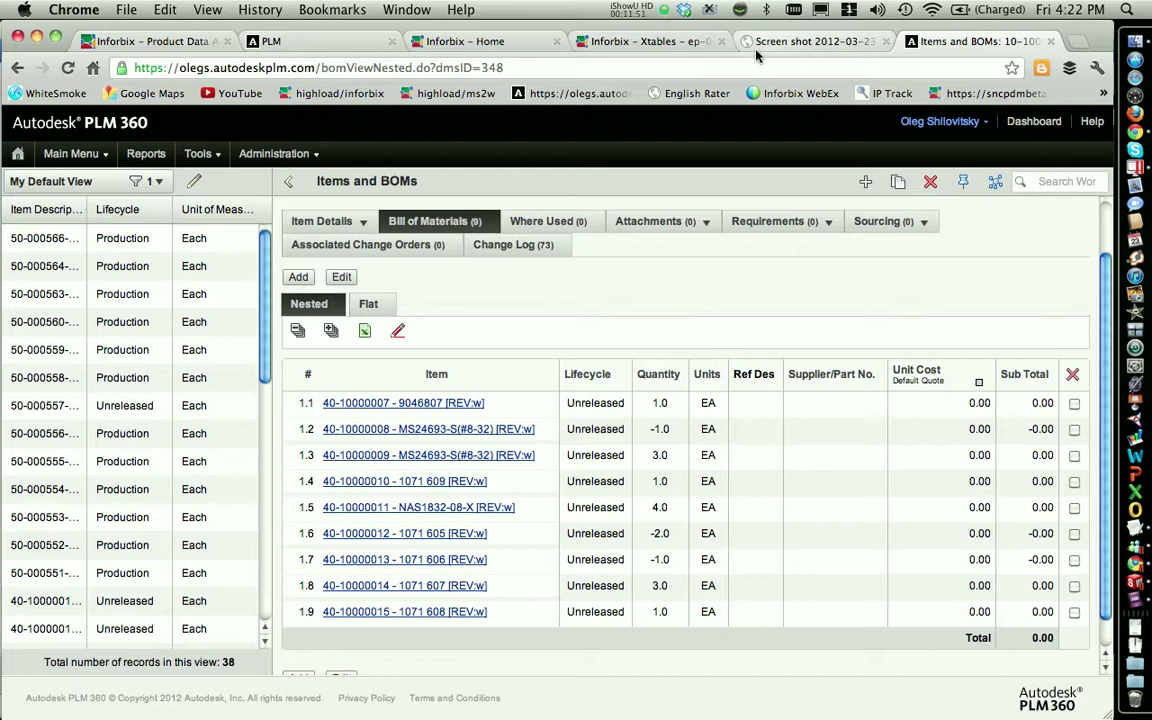
{"action": "left_click", "coordinate": [487, 45]}
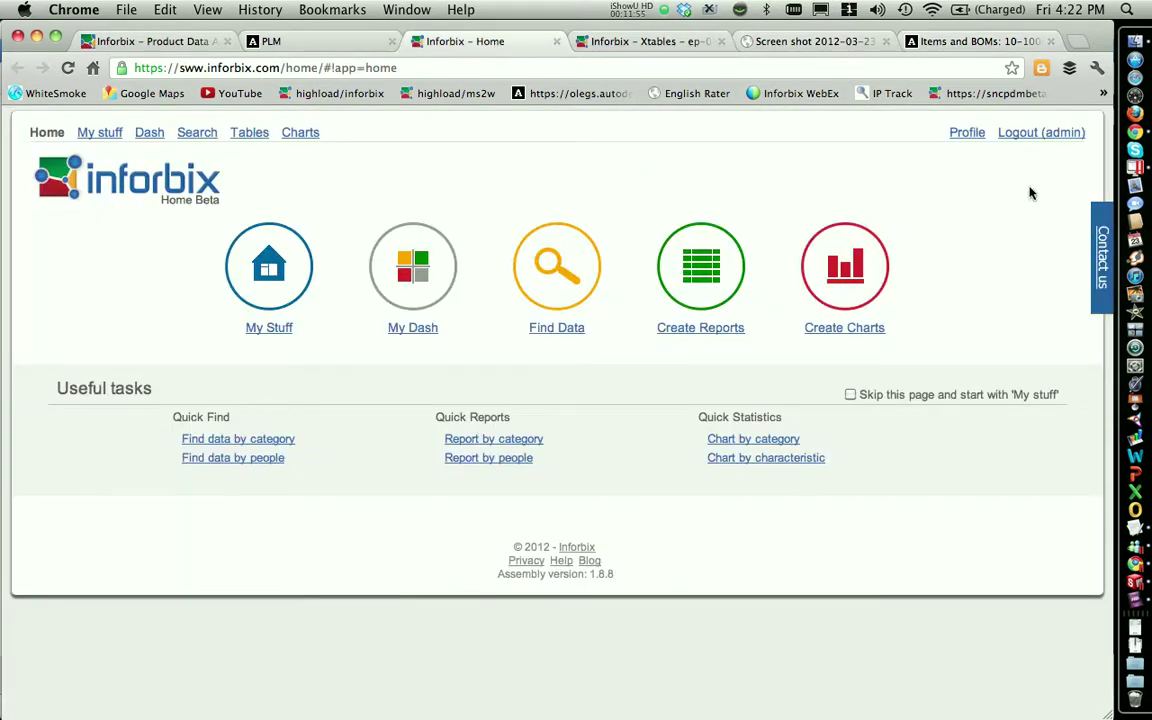
{"action": "left_click", "coordinate": [1131, 175]}
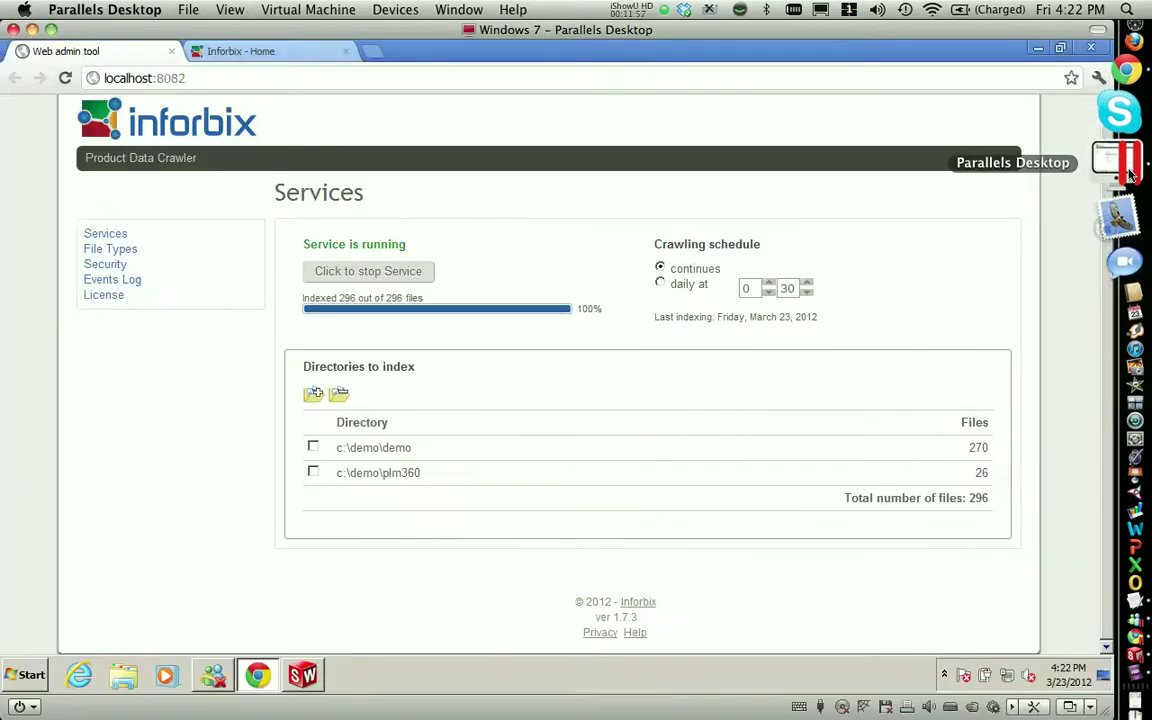
{"action": "left_click", "coordinate": [310, 672]}
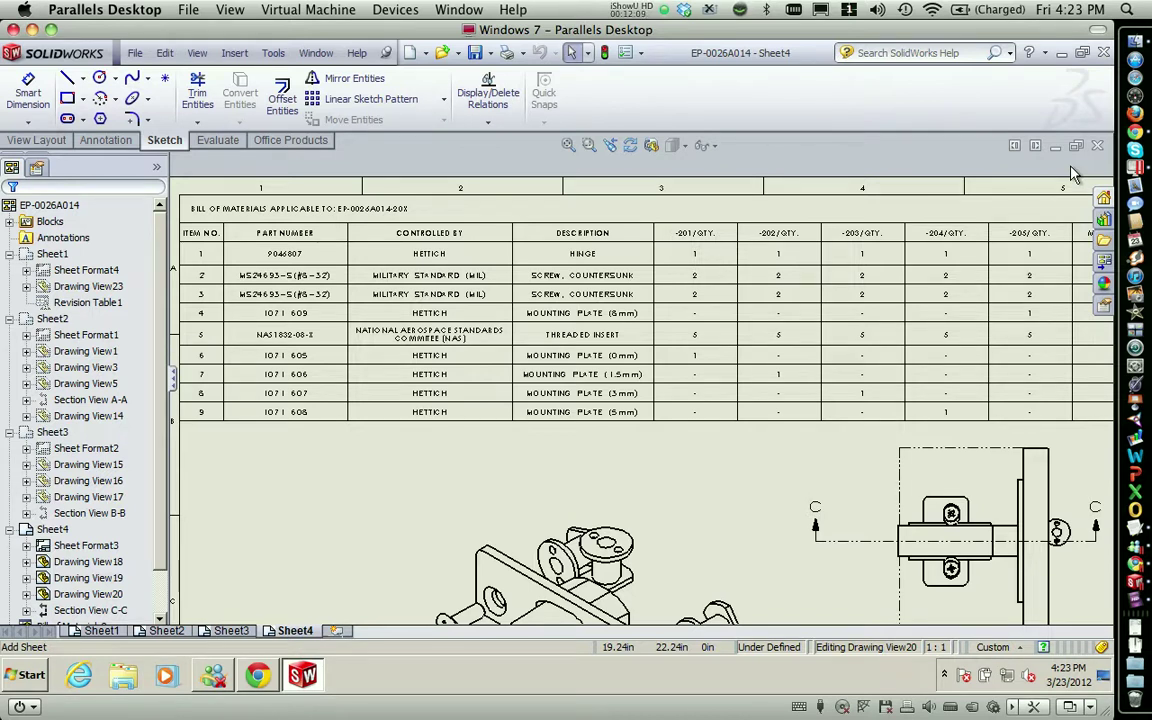
{"action": "left_click", "coordinate": [1120, 133]}
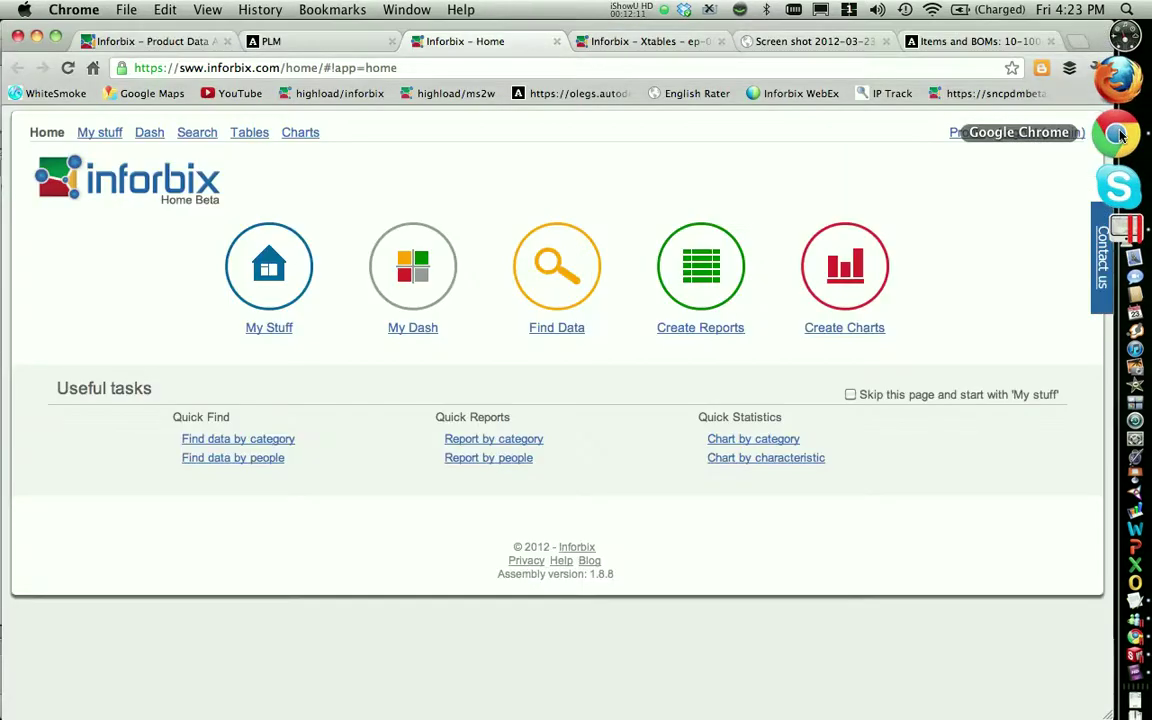
- Show the PLM 360 Bill of Materials listing nine unreleased parts with a 0.00 total
{"action": "left_click", "coordinate": [958, 43]}
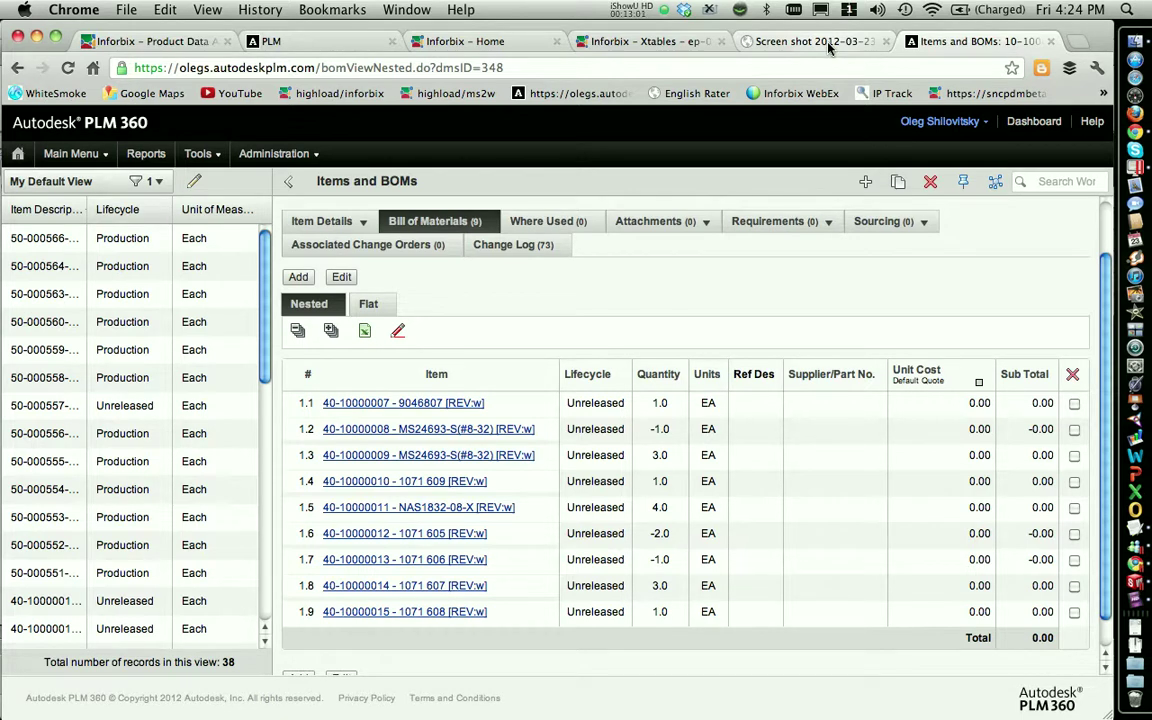
{"action": "left_click", "coordinate": [630, 9]}
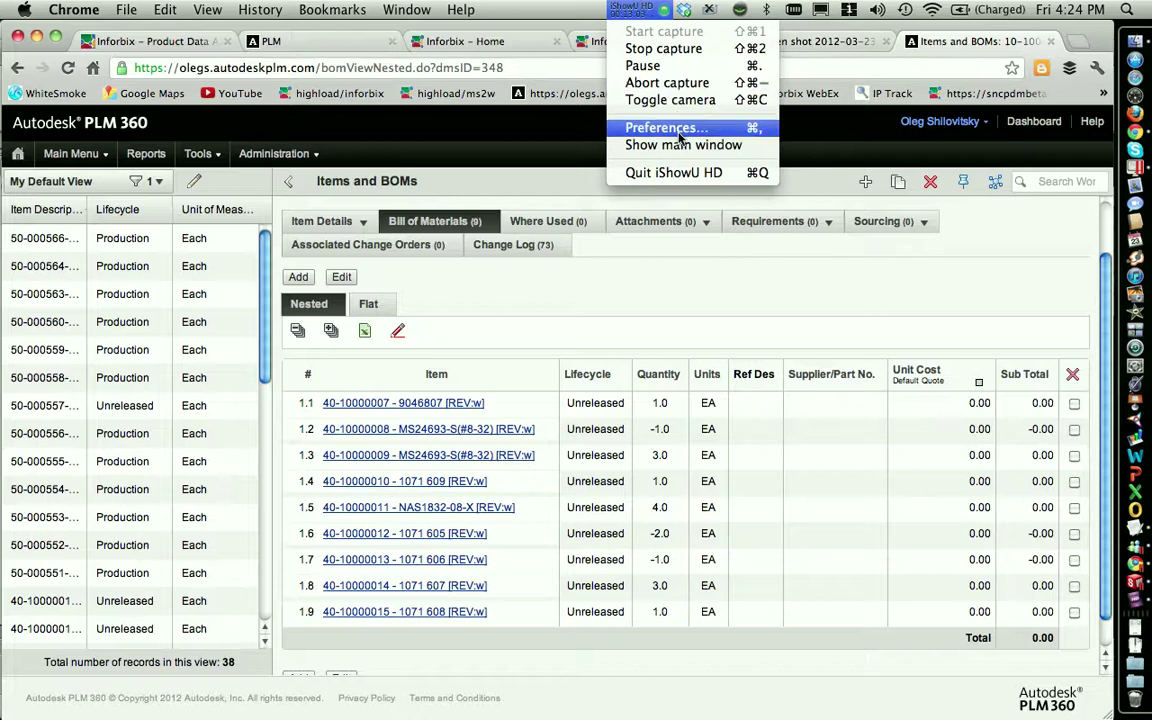